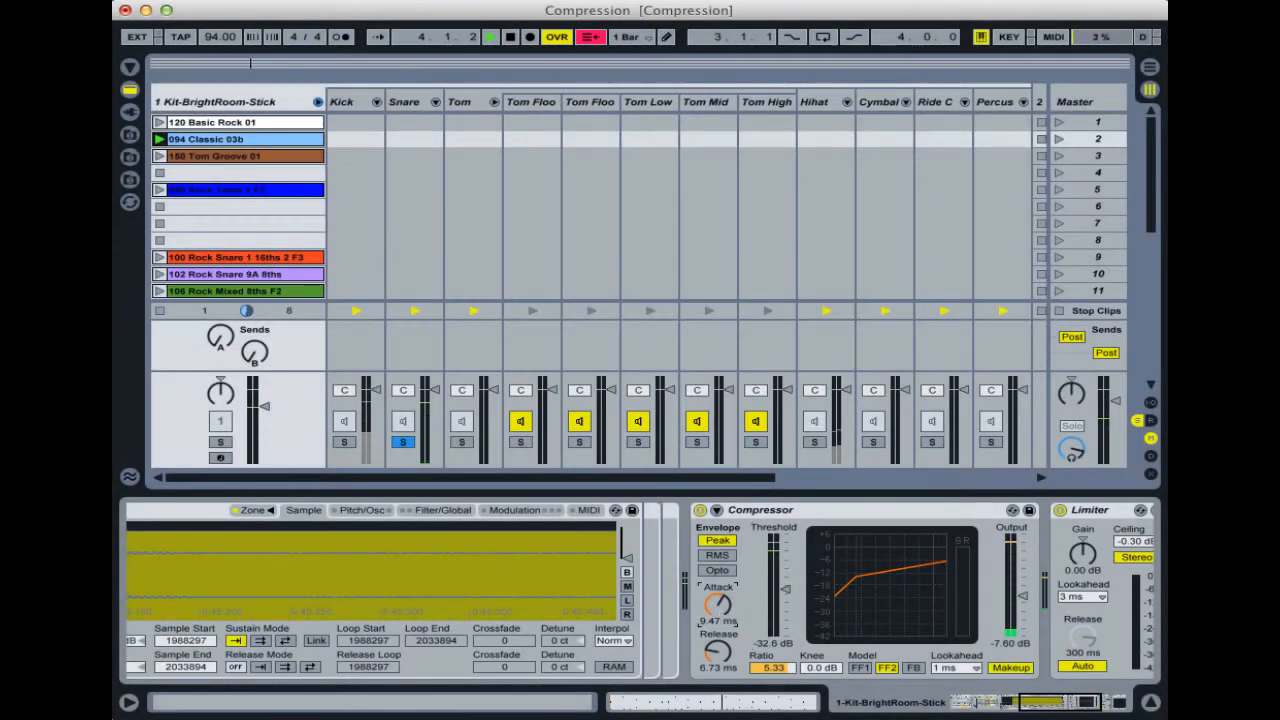
Set the snare Compressor's attack to 0.01 ms and release to 6.31 ms, checking them against the snare sample's waveform
drag(718, 604, 728, 618)
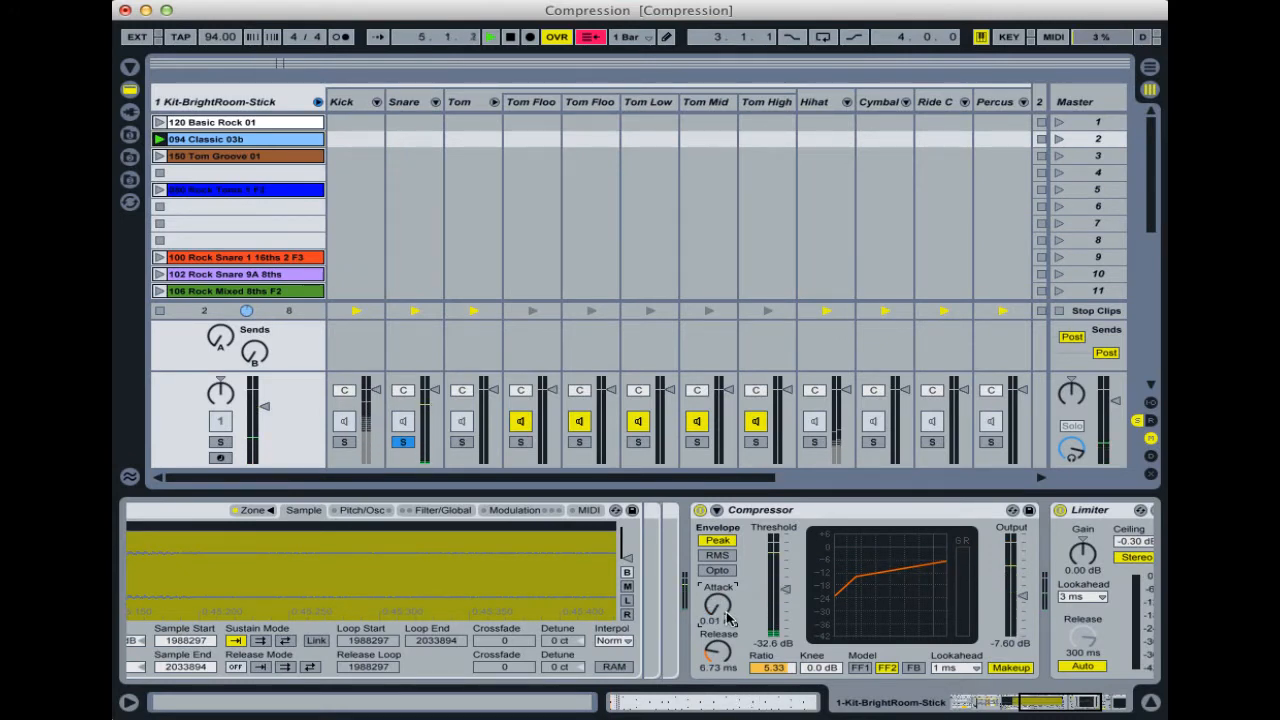
drag(1034, 704, 1003, 702)
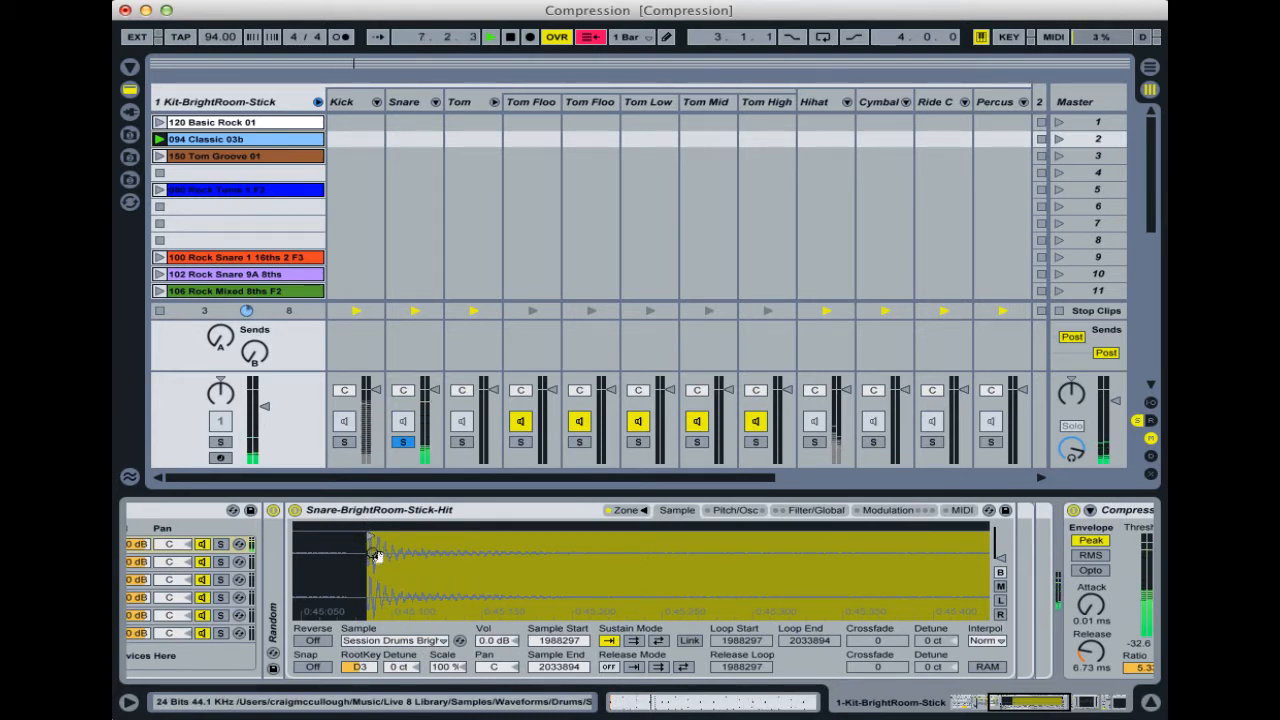
drag(1097, 656, 1097, 659)
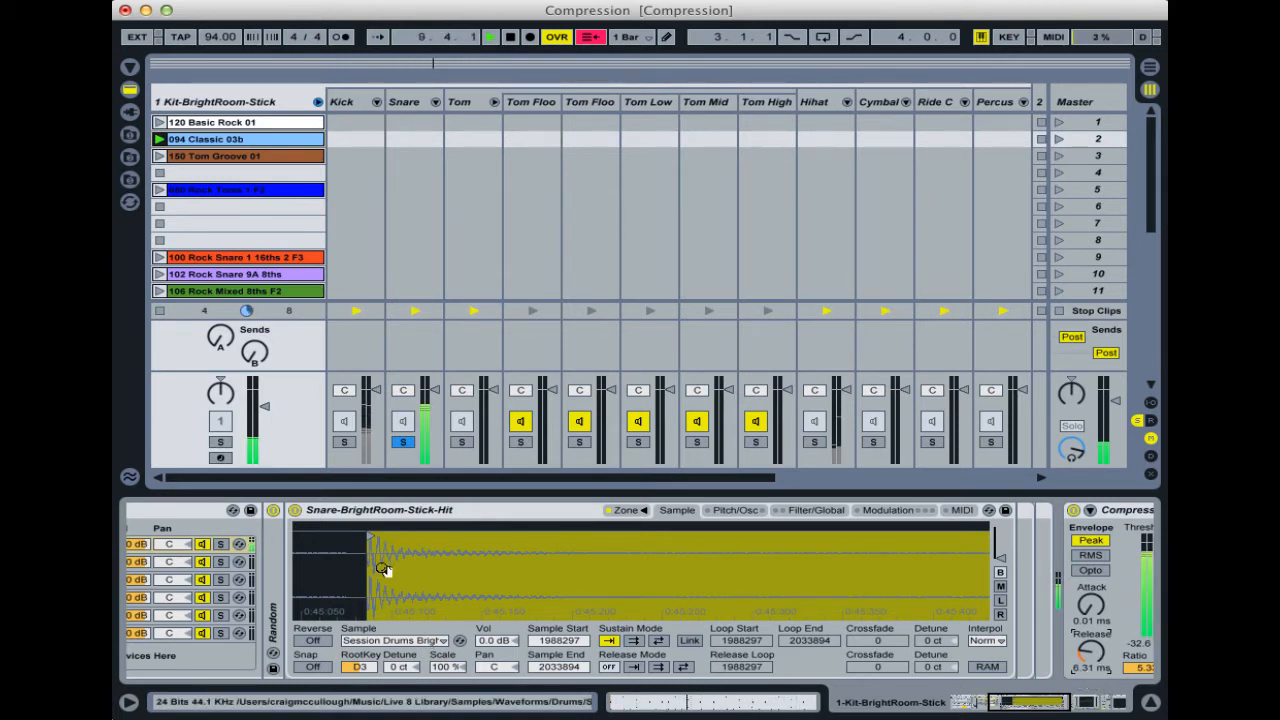
drag(391, 583, 337, 587)
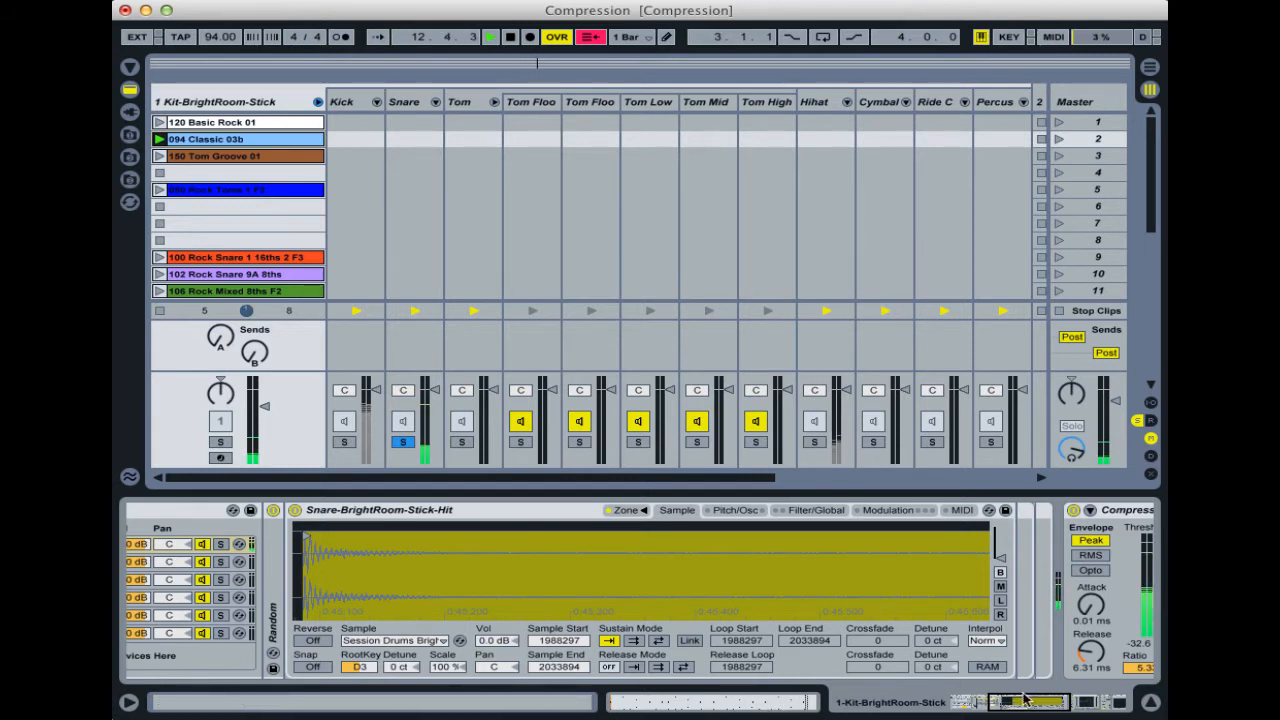
Set the Compressor's release to 54.8 ms and raise its output to 3.63 dB
drag(1021, 695, 1018, 695)
drag(1115, 652, 1115, 645)
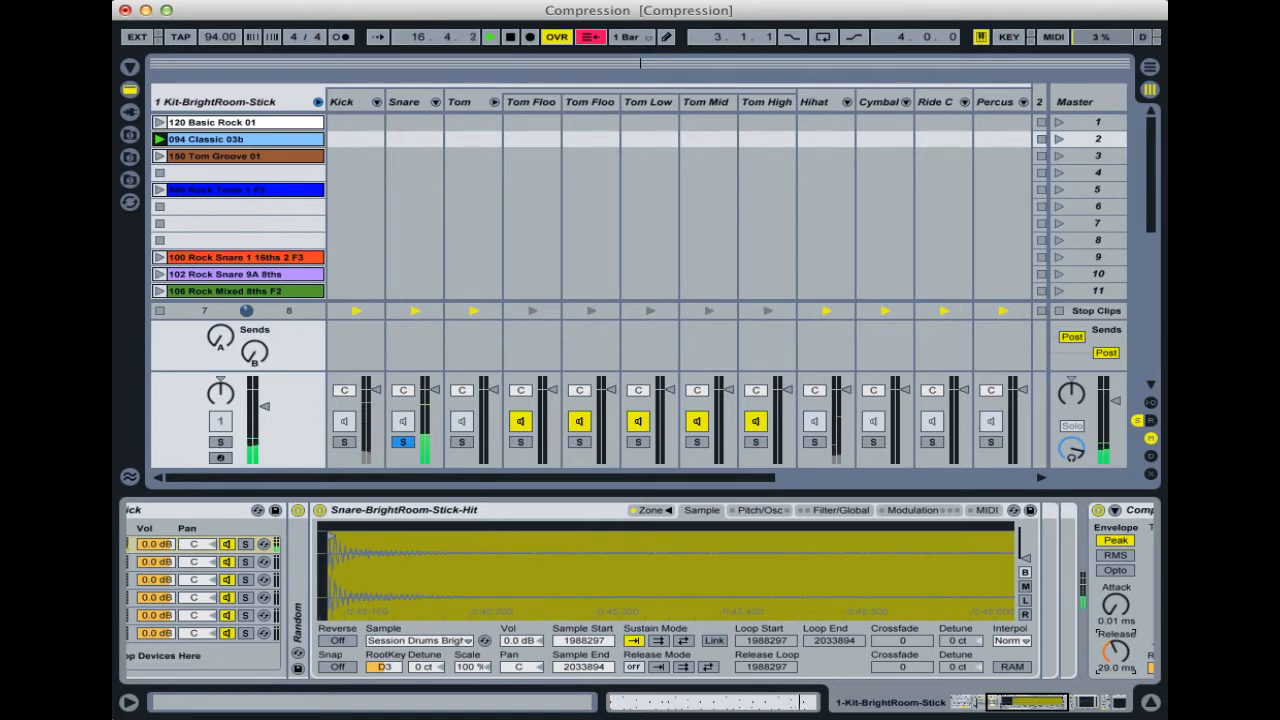
drag(1115, 645, 1115, 641)
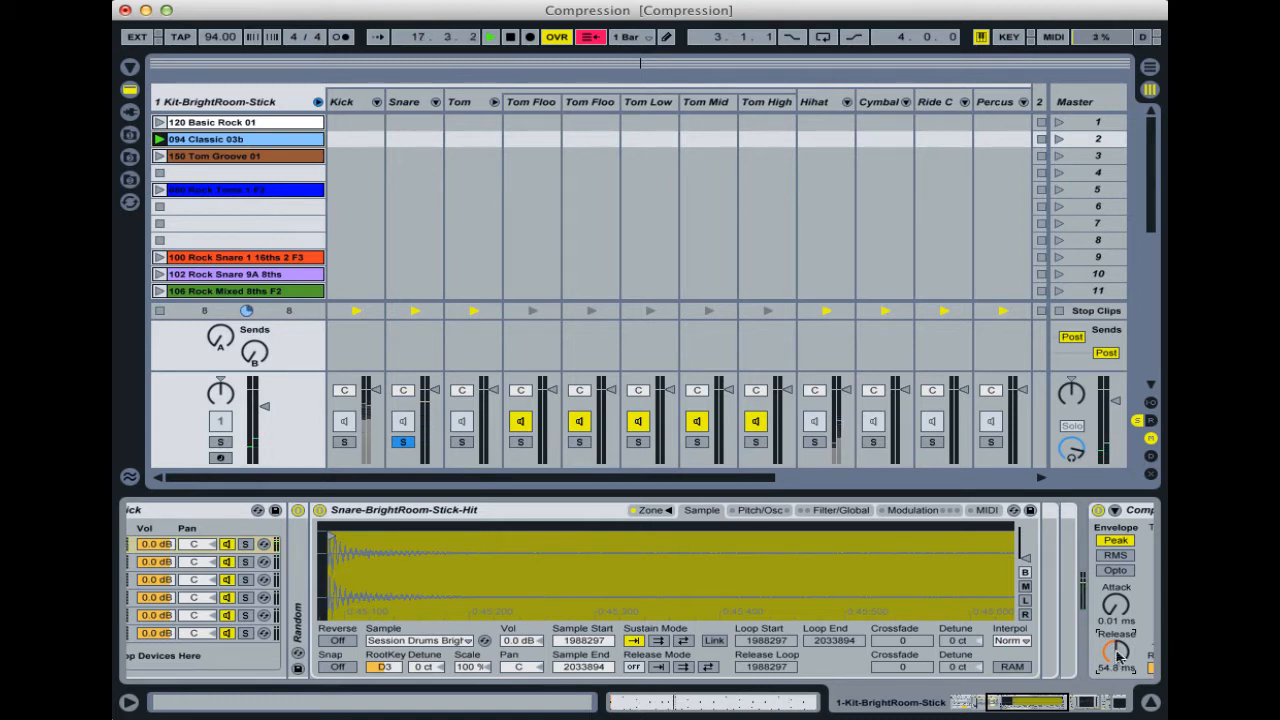
drag(1046, 701, 1073, 704)
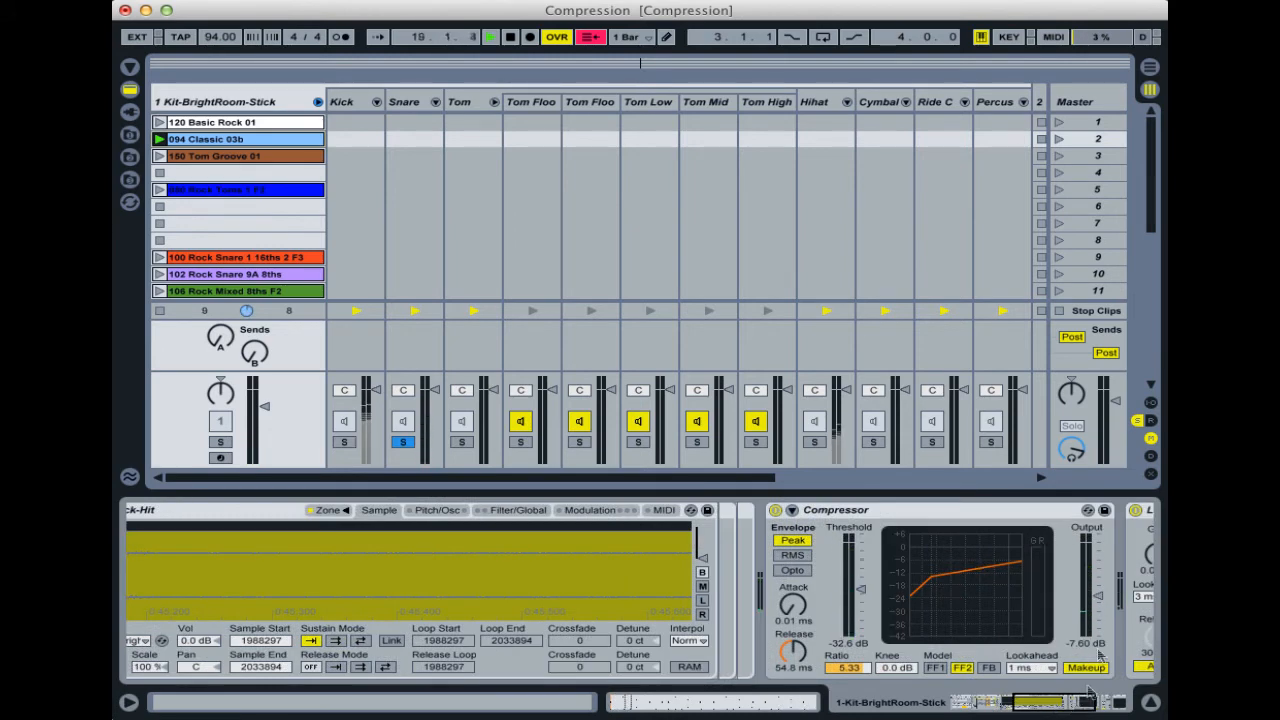
drag(1098, 597, 1098, 580)
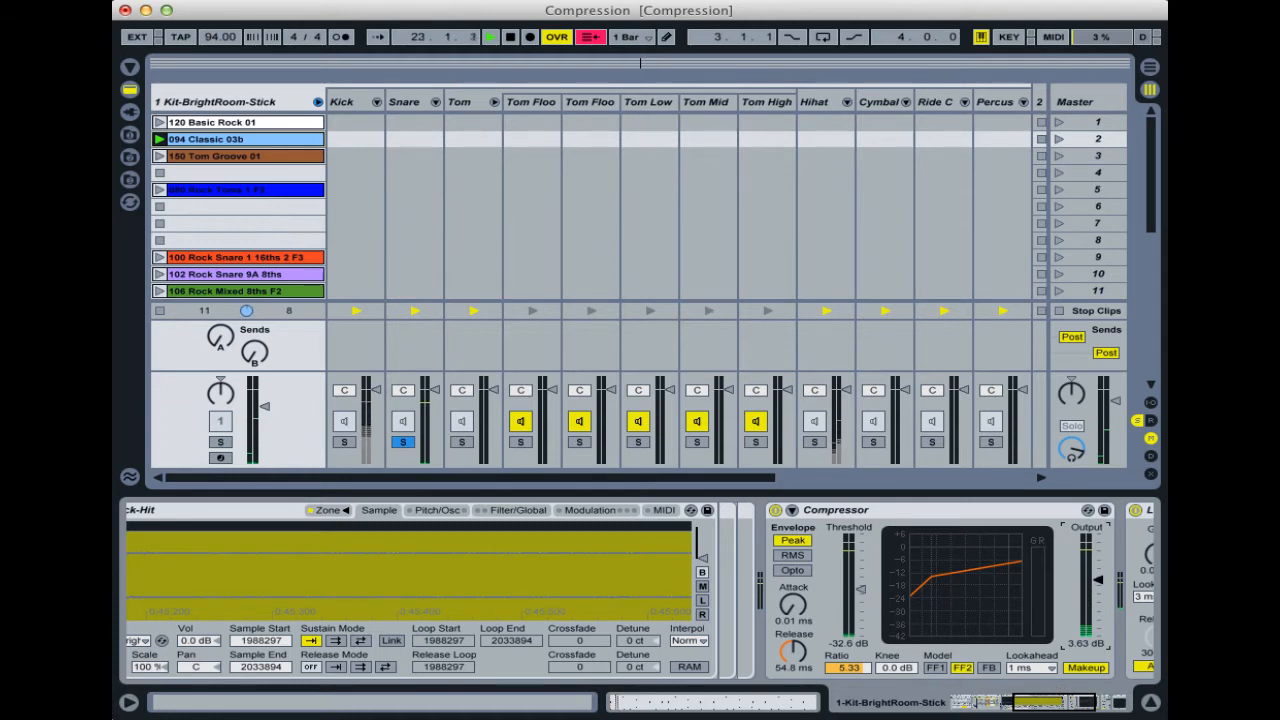
Review the Snare-BrightRoom-Stick-Hit sample's waveform and stop playback
drag(1039, 704, 1015, 705)
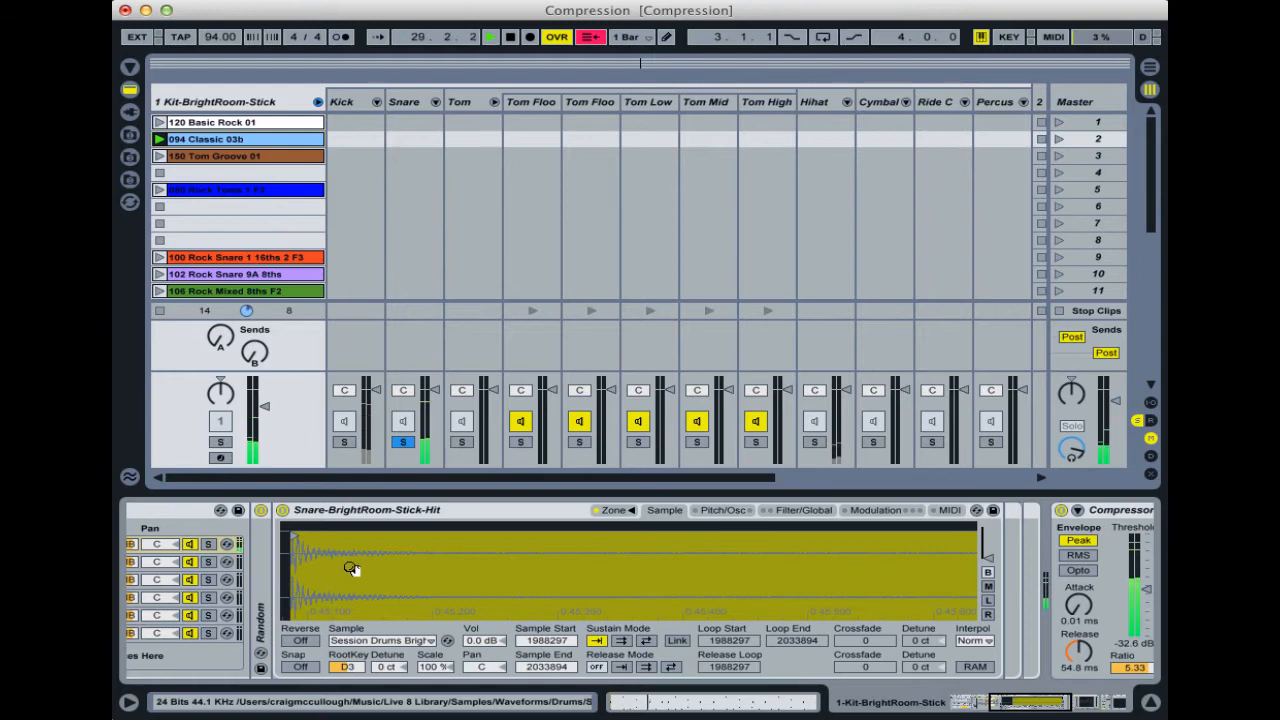
mouse_move(1005, 703)
mouse_down()
mouse_move(1043, 707)
mouse_move(1009, 706)
mouse_up()
key(space)
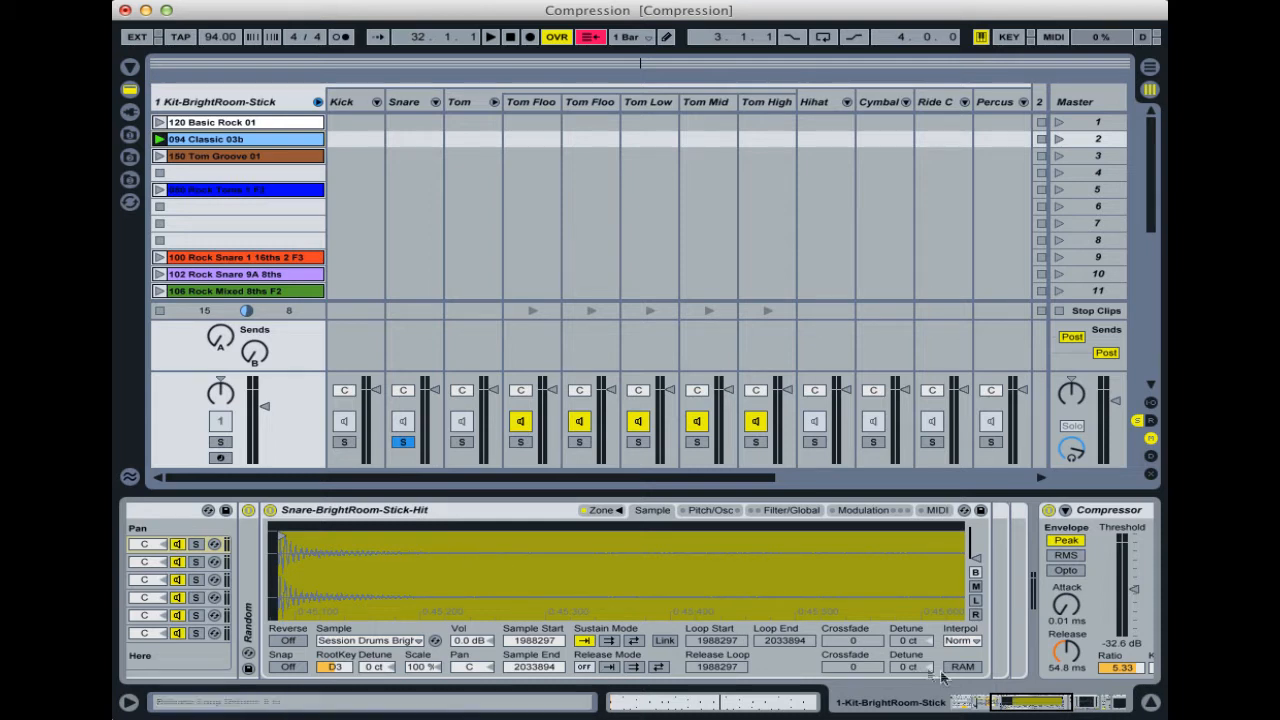
With playback stopped, set the Compressor's release to 58.4 ms, attack to 4.99 ms and output to -0.99 dB
drag(1041, 703, 1046, 703)
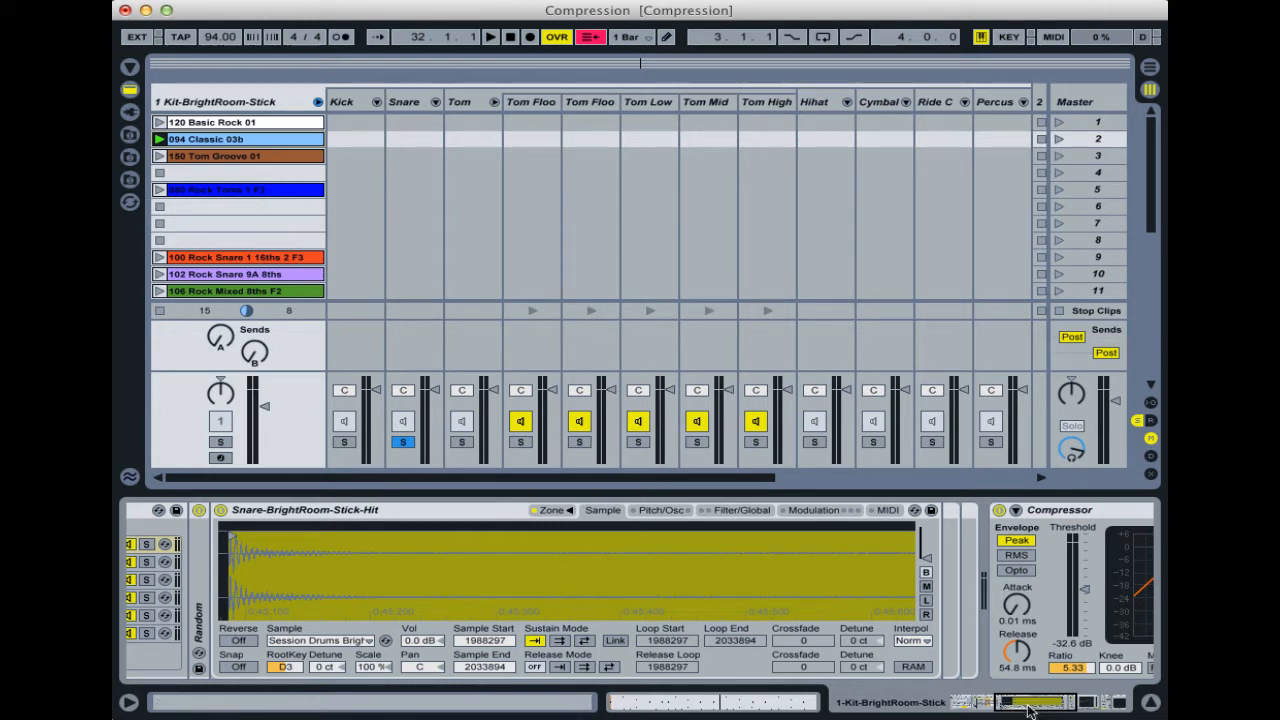
drag(1024, 706, 1030, 707)
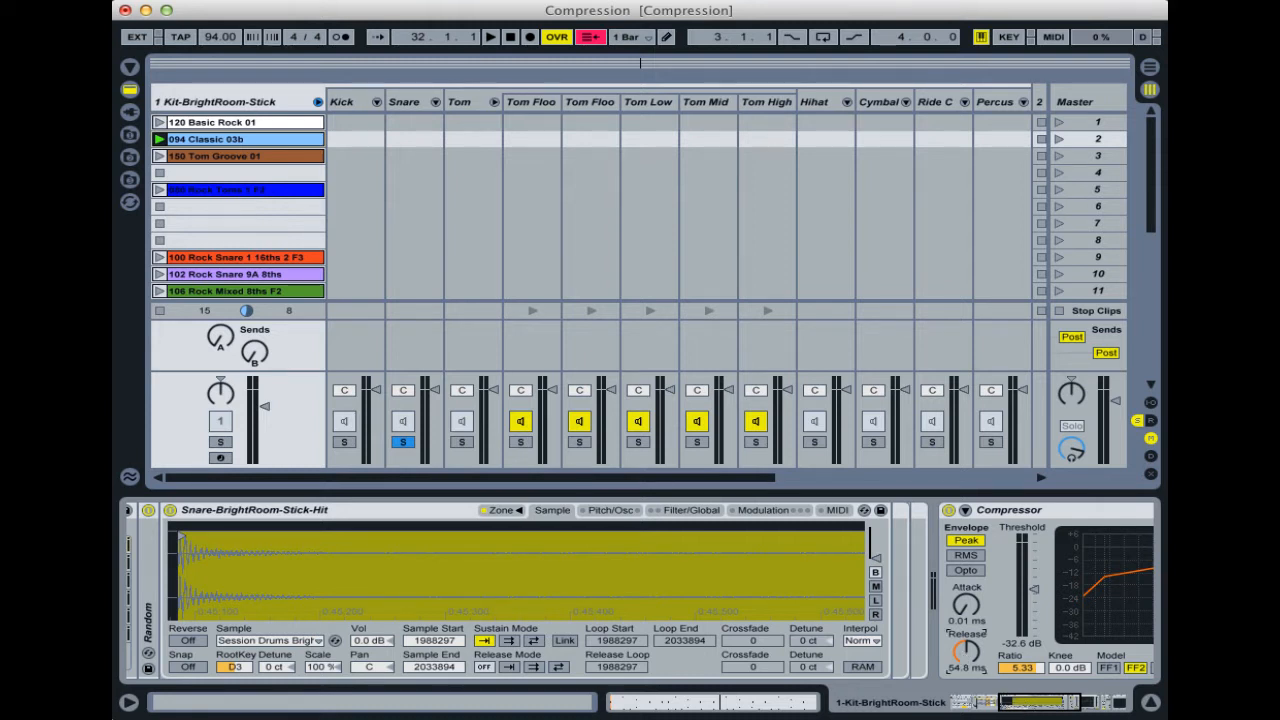
drag(966, 652, 966, 655)
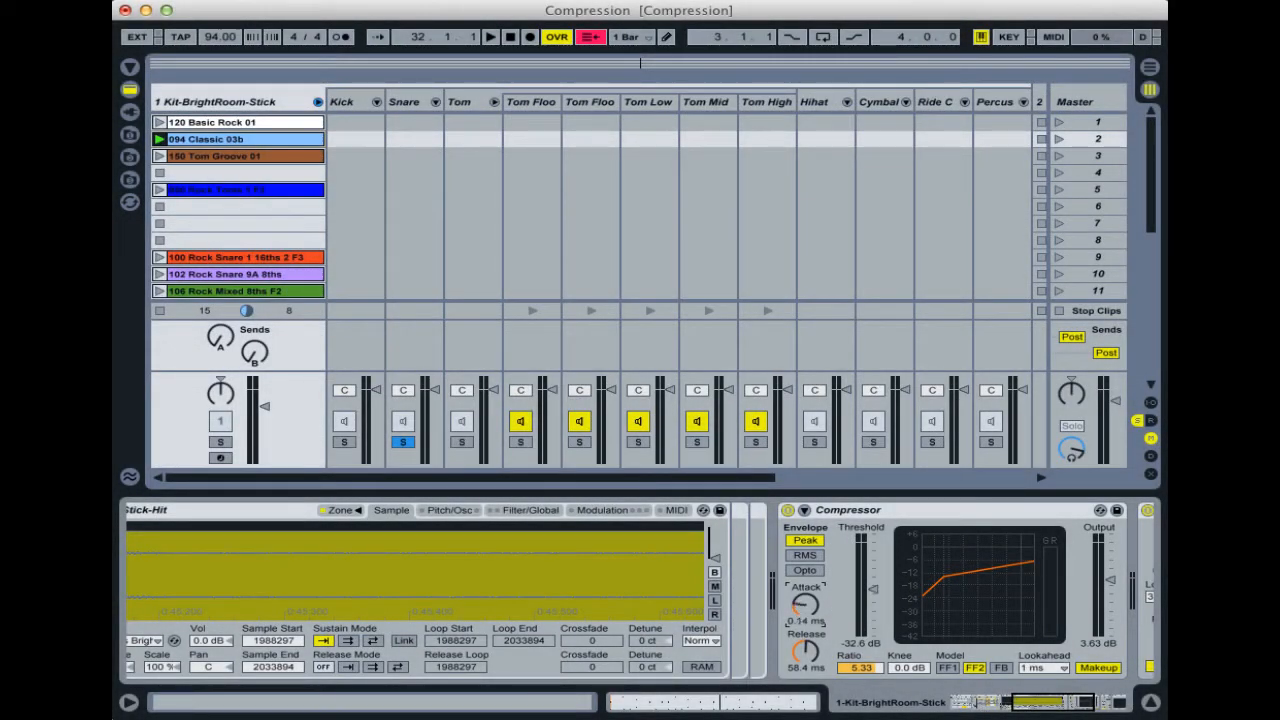
drag(805, 604, 805, 590)
click(1045, 705)
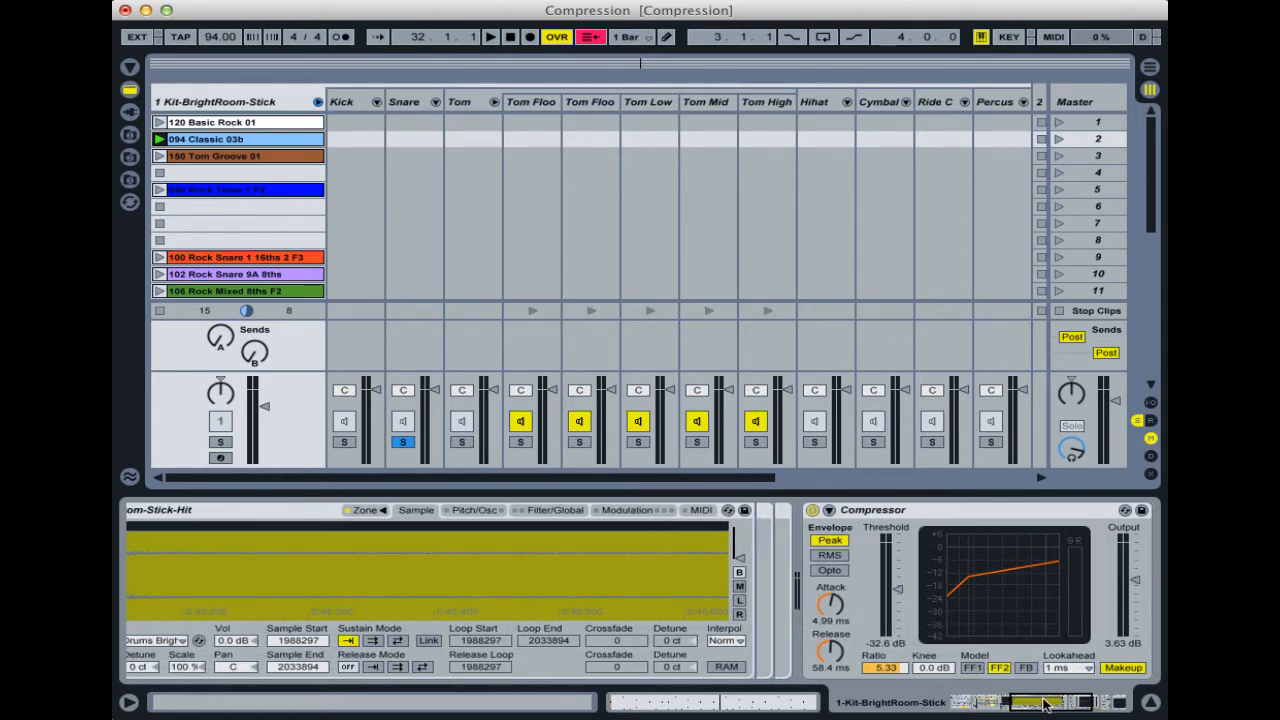
drag(1045, 704, 1049, 704)
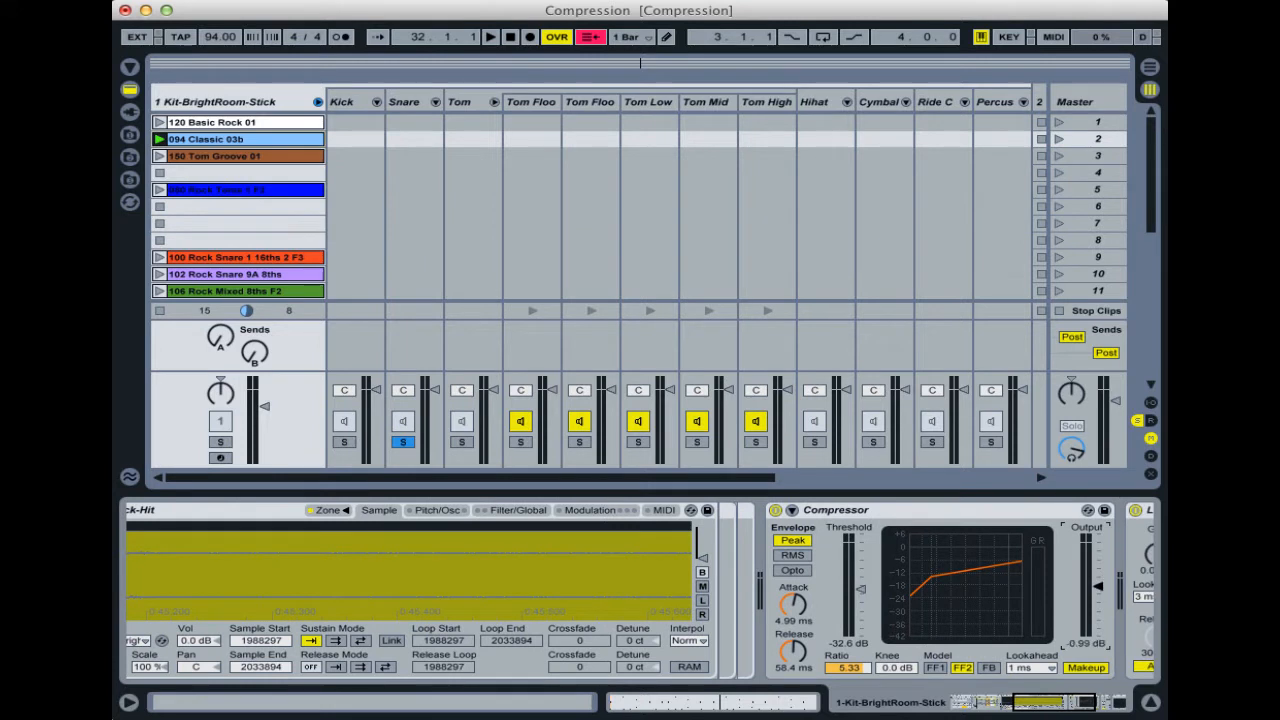
Restart playback of the soloed snare and set the Compressor's attack to 7.89 ms and output to -6.94 dB
key(space)
drag(793, 605, 793, 604)
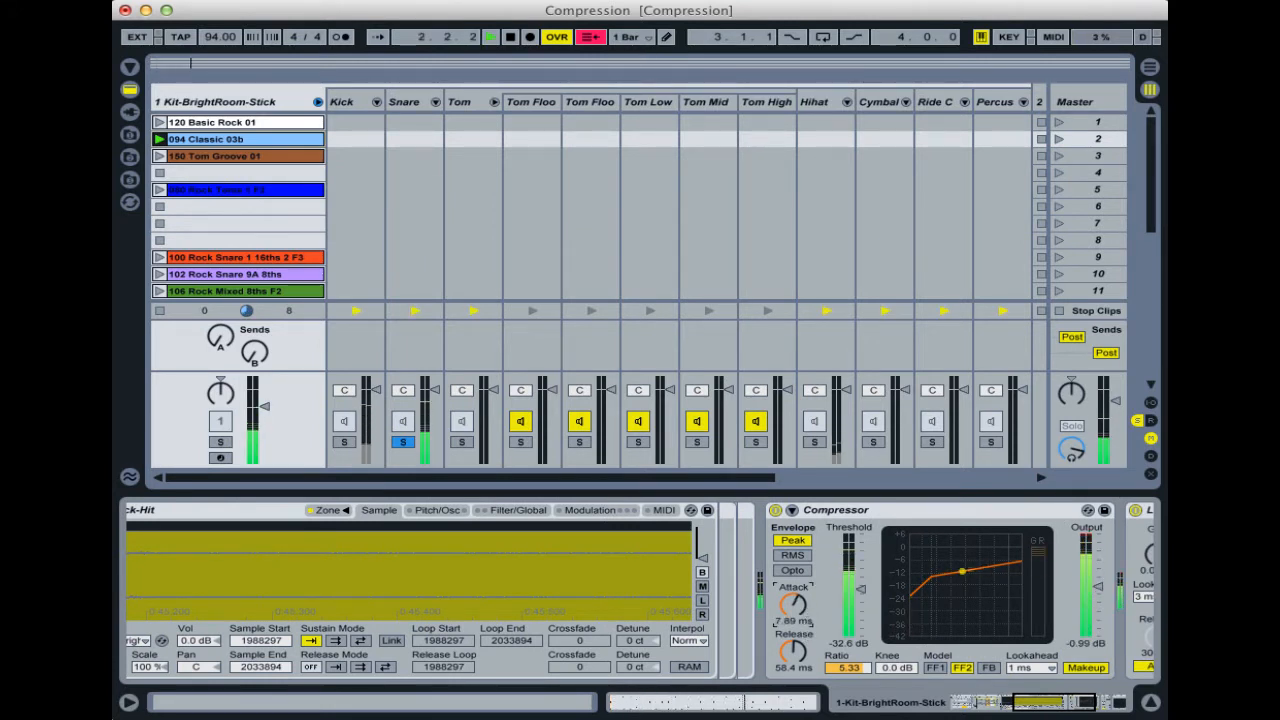
drag(1098, 587, 1098, 594)
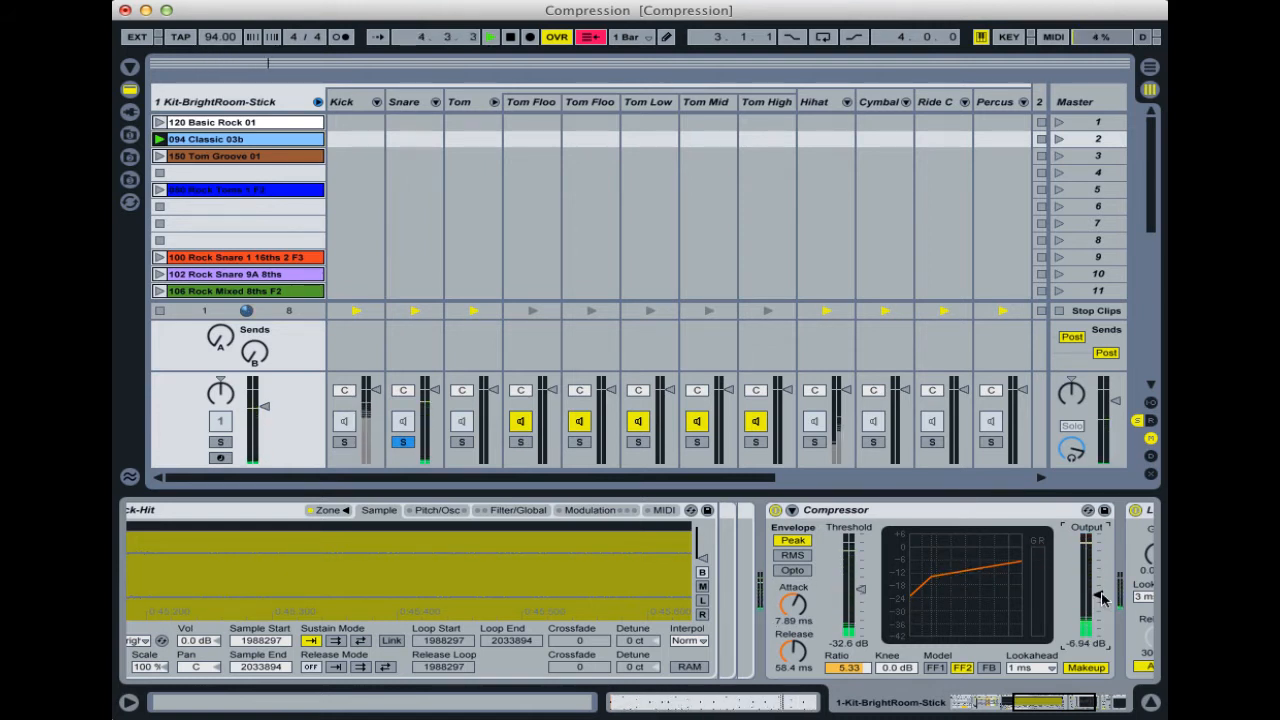
Shorten the Compressor's attack to 3.16 ms and fine-tune it while the snare plays
click(793, 604)
drag(793, 604, 793, 612)
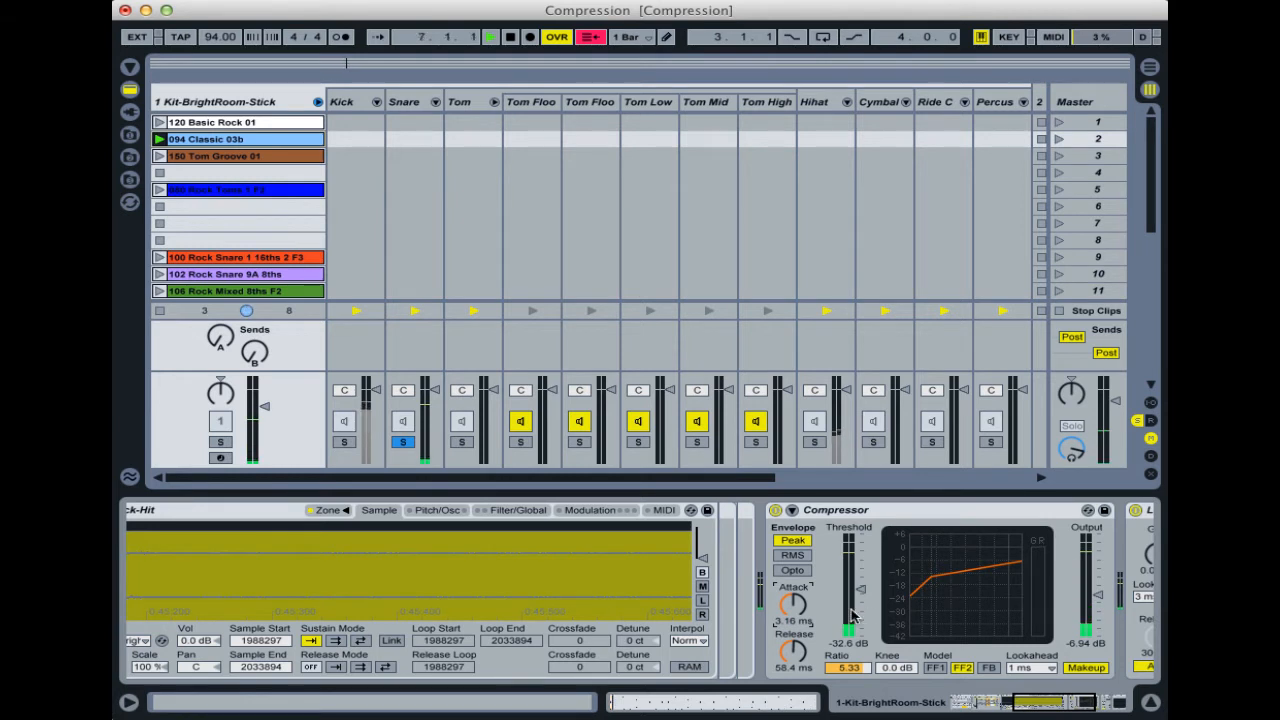
mouse_move(793, 604)
mouse_down()
mouse_move(793, 624)
mouse_move(795, 601)
mouse_up()
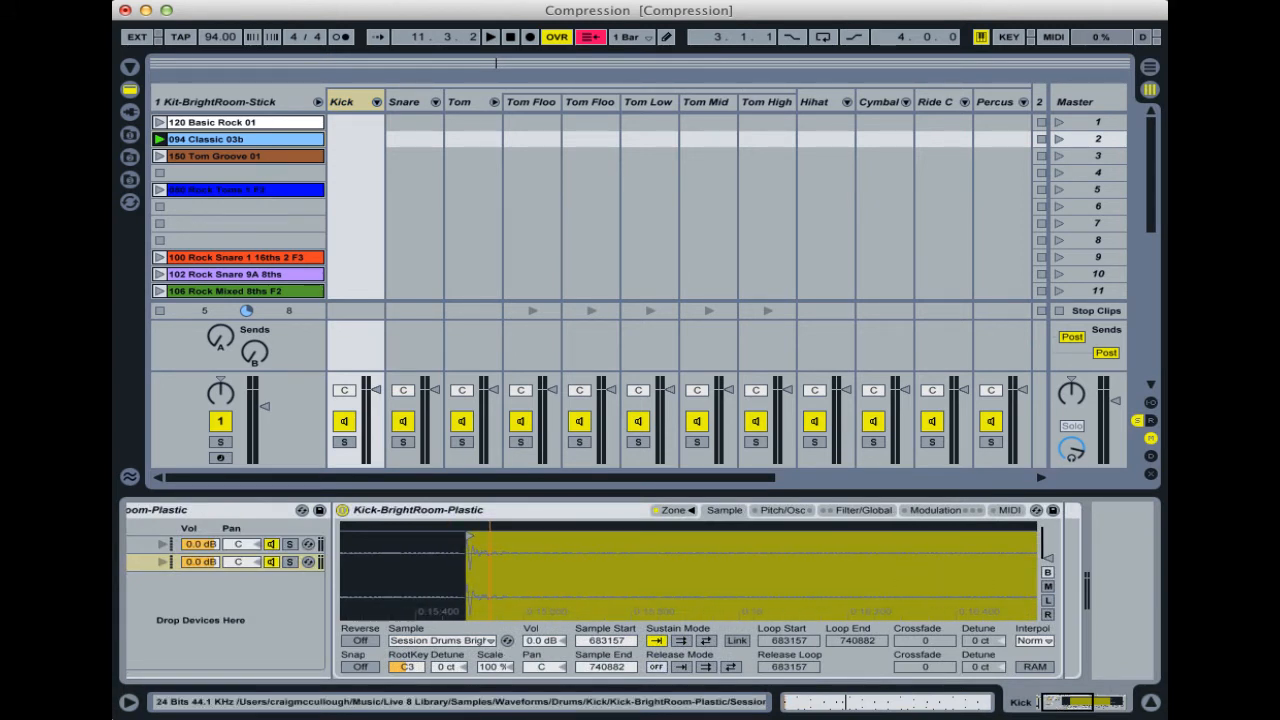
Examine the kick sample's transient by zooming into the Kick-BrightRoom-Plastic waveform and back out to the neighbouring hits
drag(453, 547, 459, 563)
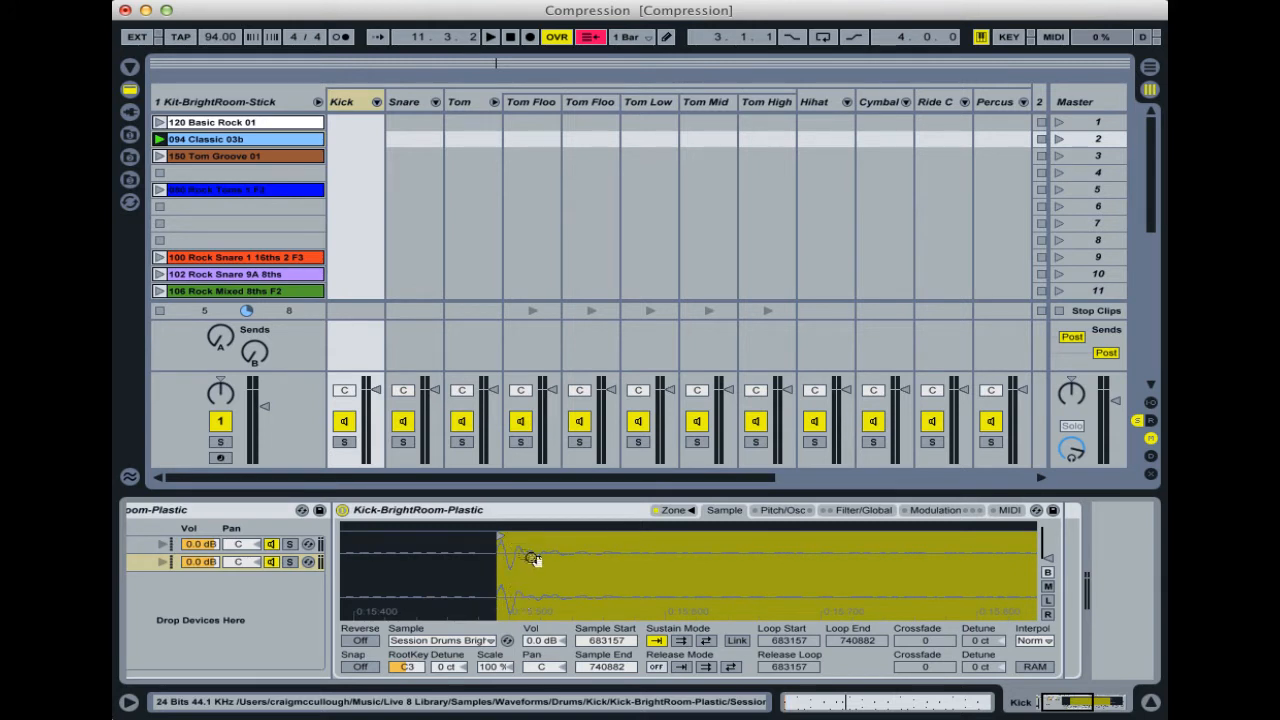
drag(562, 566, 504, 562)
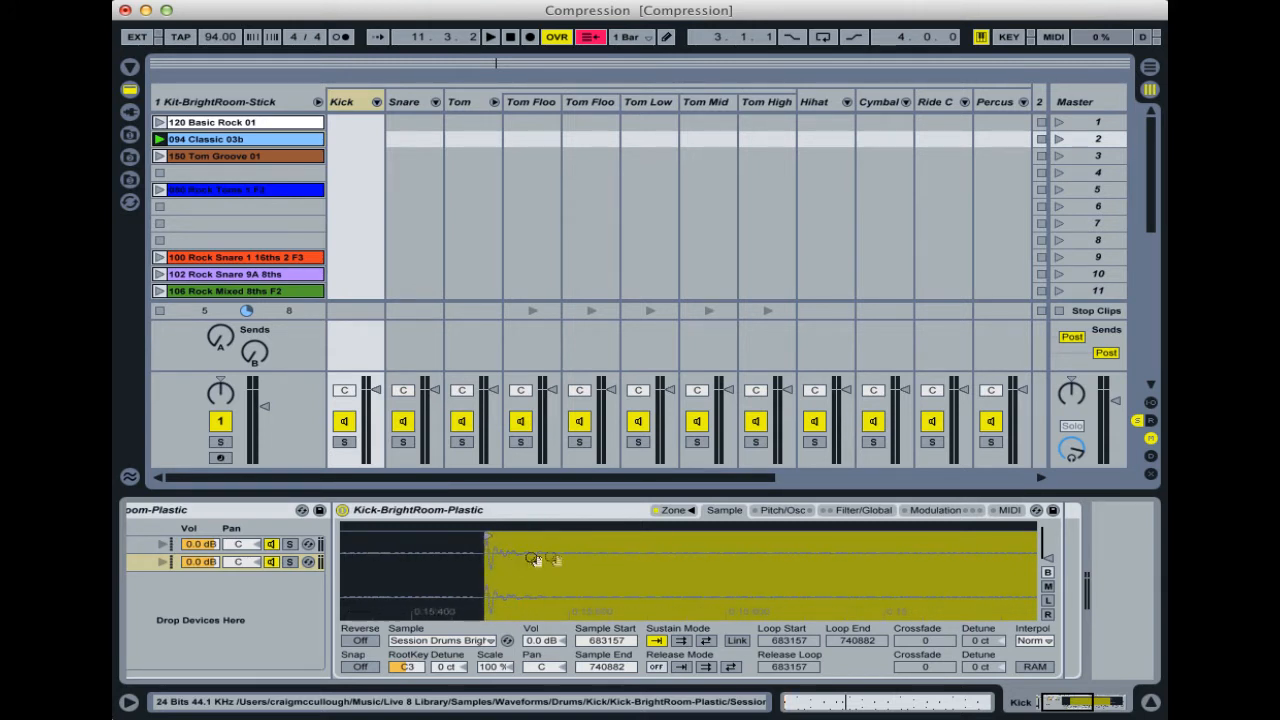
mouse_move(516, 556)
mouse_down()
mouse_move(532, 547)
mouse_move(533, 567)
mouse_up()
drag(532, 567, 475, 495)
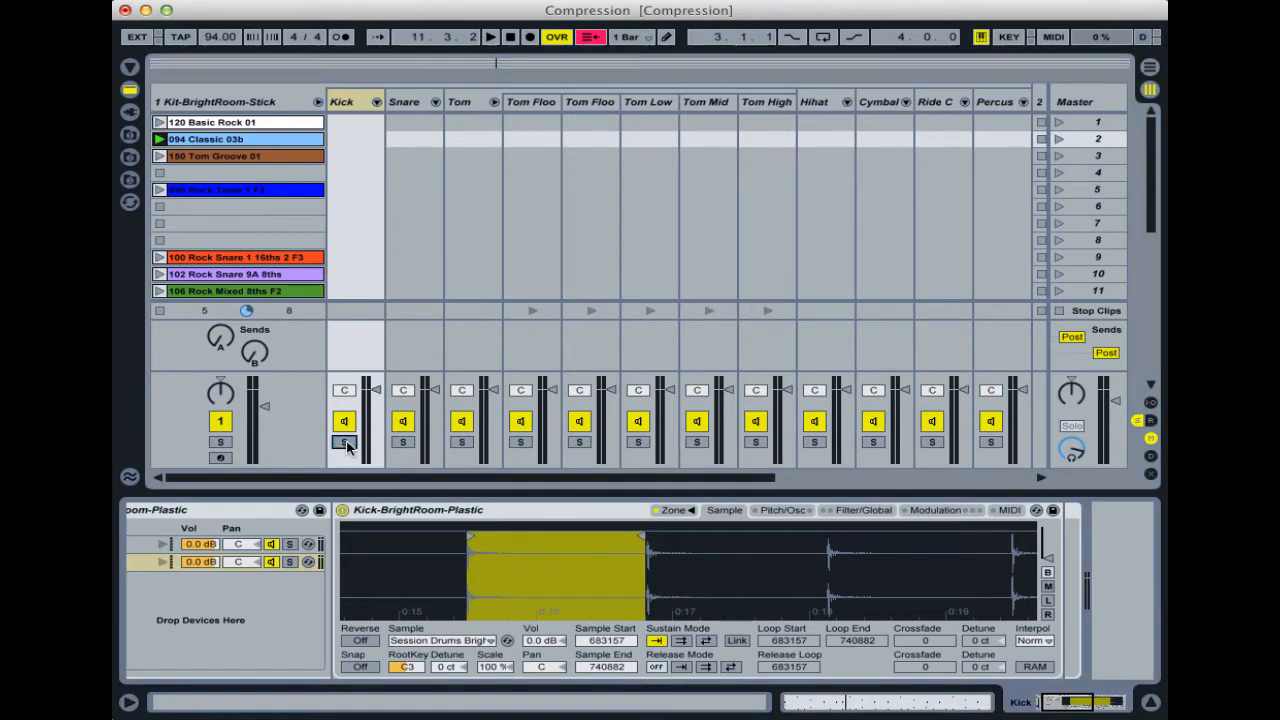
Solo the Kick channel, start playback and show the Compressor on the 1 Kit-BrightRoom-Stick track
click(344, 442)
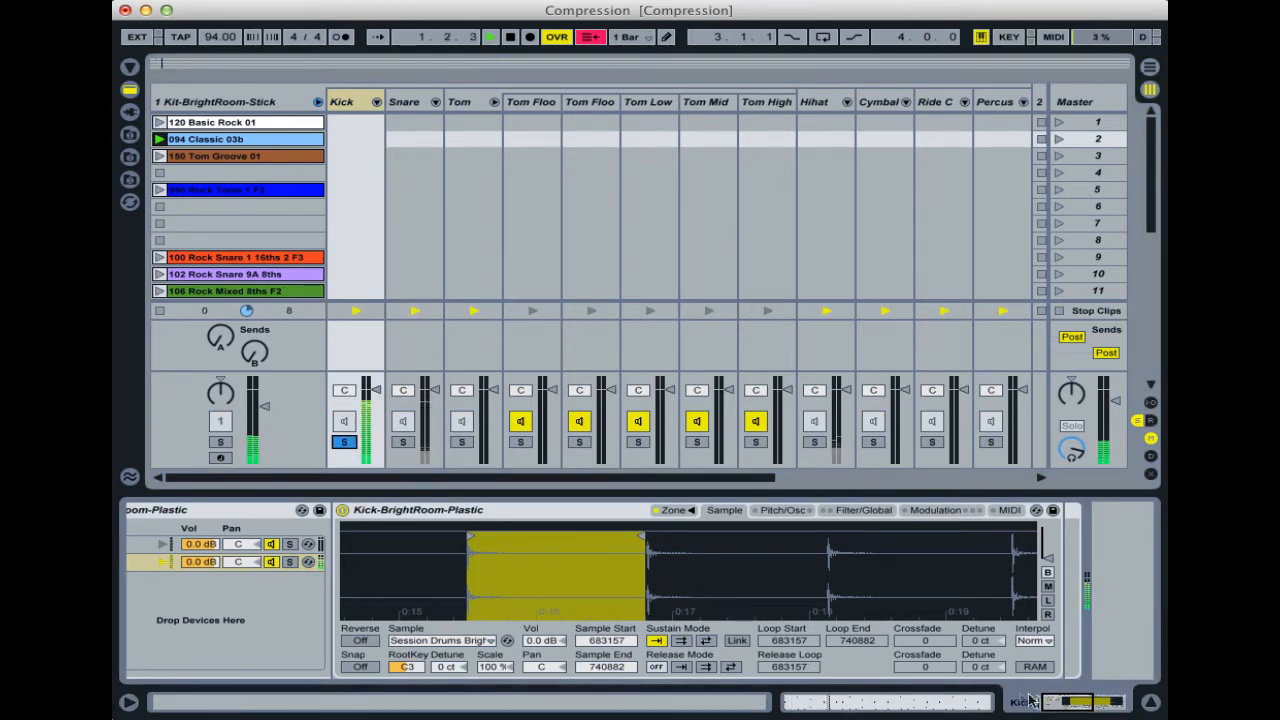
click(222, 102)
drag(1013, 705, 1088, 701)
Set the Compressor for the kick to release 21.1 ms, output 0.99 dB, attack 0.01 ms and threshold -35.9 dB
drag(414, 648, 414, 662)
drag(724, 584, 724, 562)
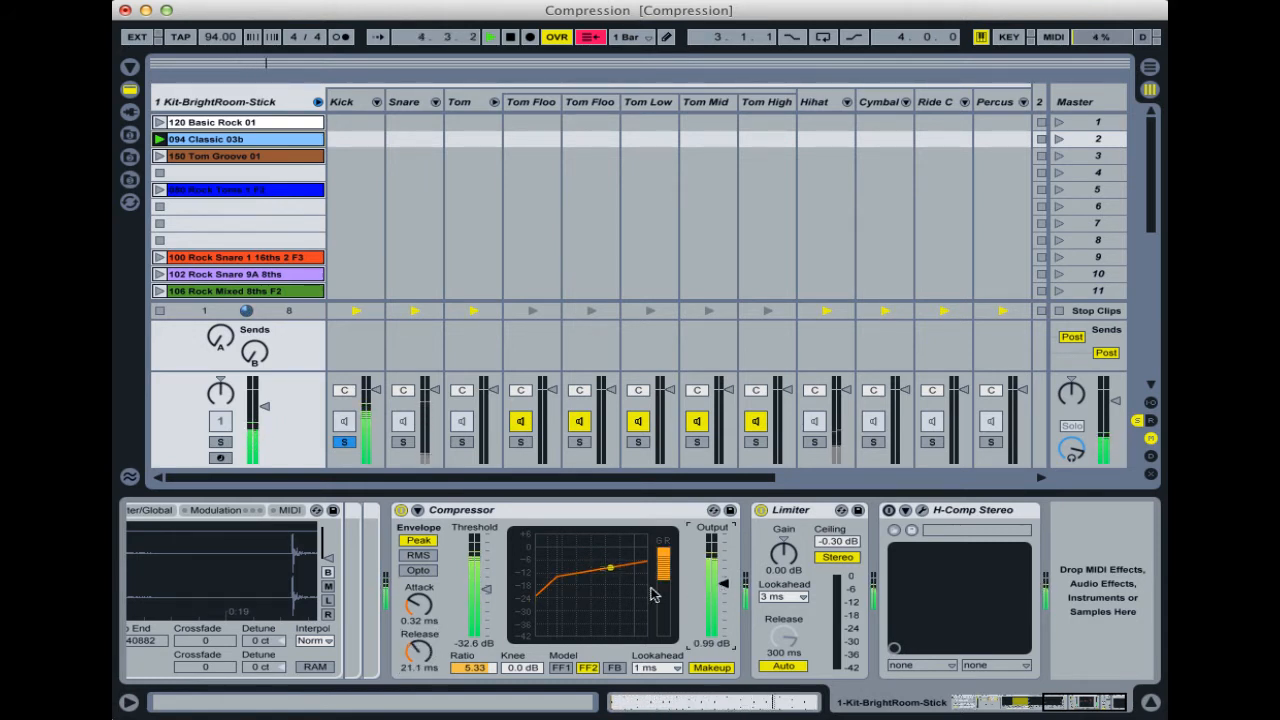
drag(418, 604, 418, 622)
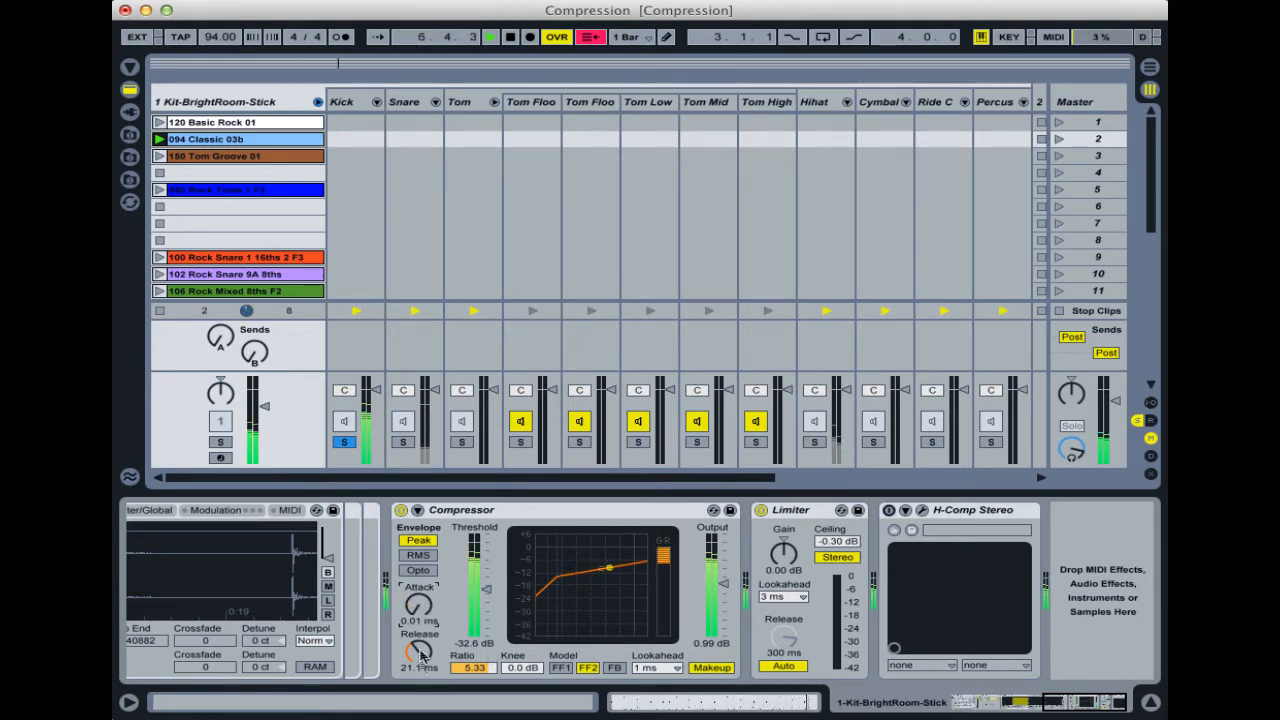
drag(486, 590, 486, 602)
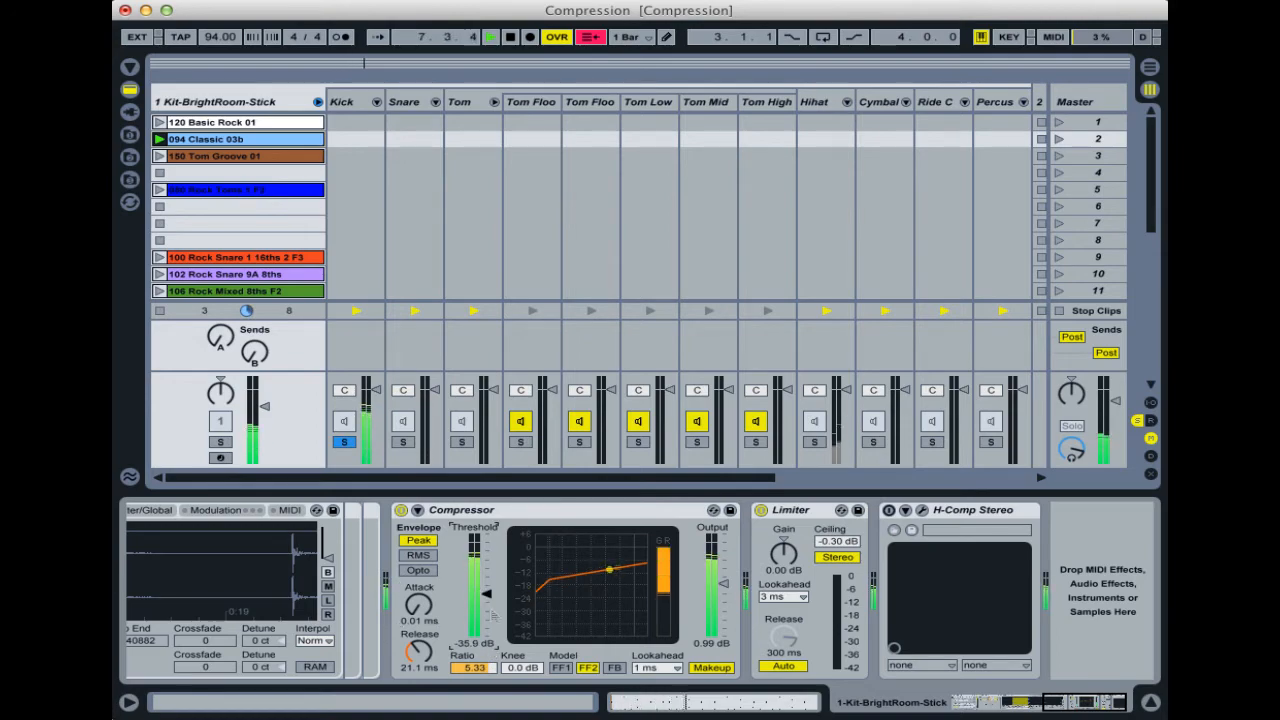
Set the Compressor's release to 17.5 ms, lengthen the attack to 23.6 ms and lower the output to -8.92 dB
mouse_move(1053, 702)
mouse_down()
mouse_move(1006, 700)
mouse_move(1034, 700)
mouse_up()
drag(645, 652, 645, 657)
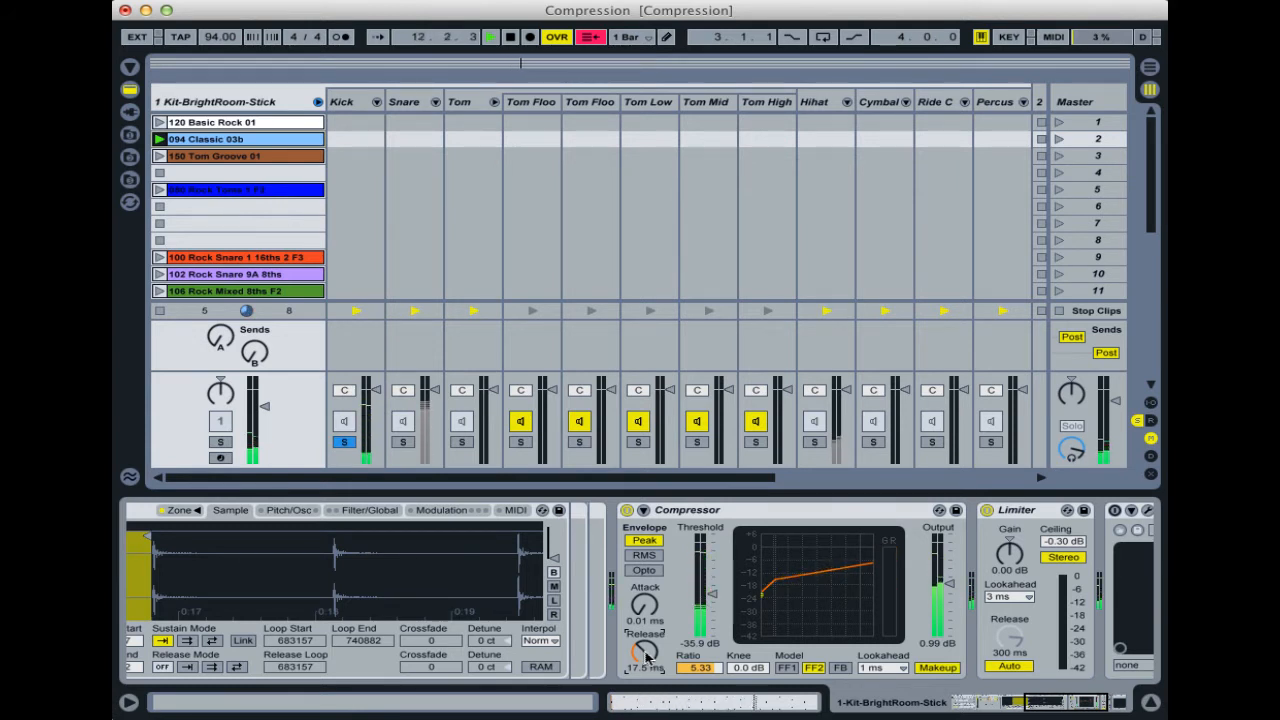
drag(645, 609, 645, 547)
drag(940, 585, 940, 604)
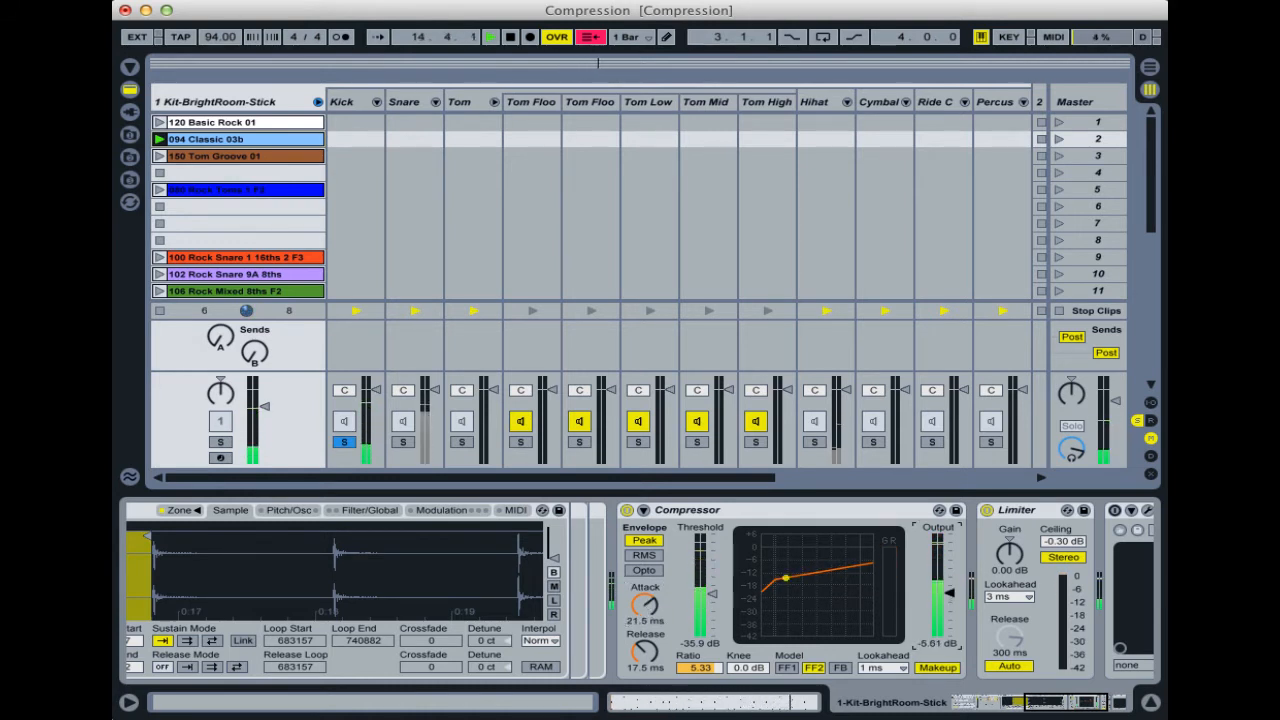
drag(648, 607, 648, 605)
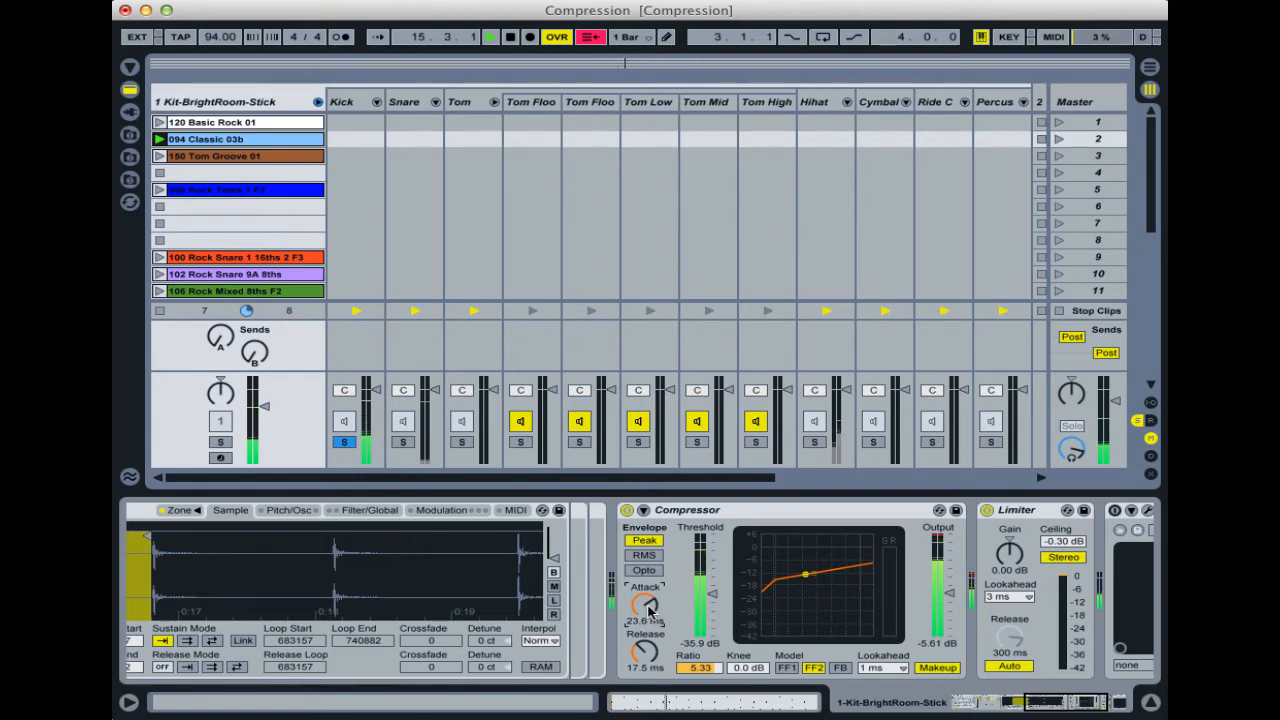
drag(949, 593, 948, 597)
Review the kick sample's waveform, stop playback and set the Compressor's attack to 17.9 ms
drag(1045, 705, 1006, 705)
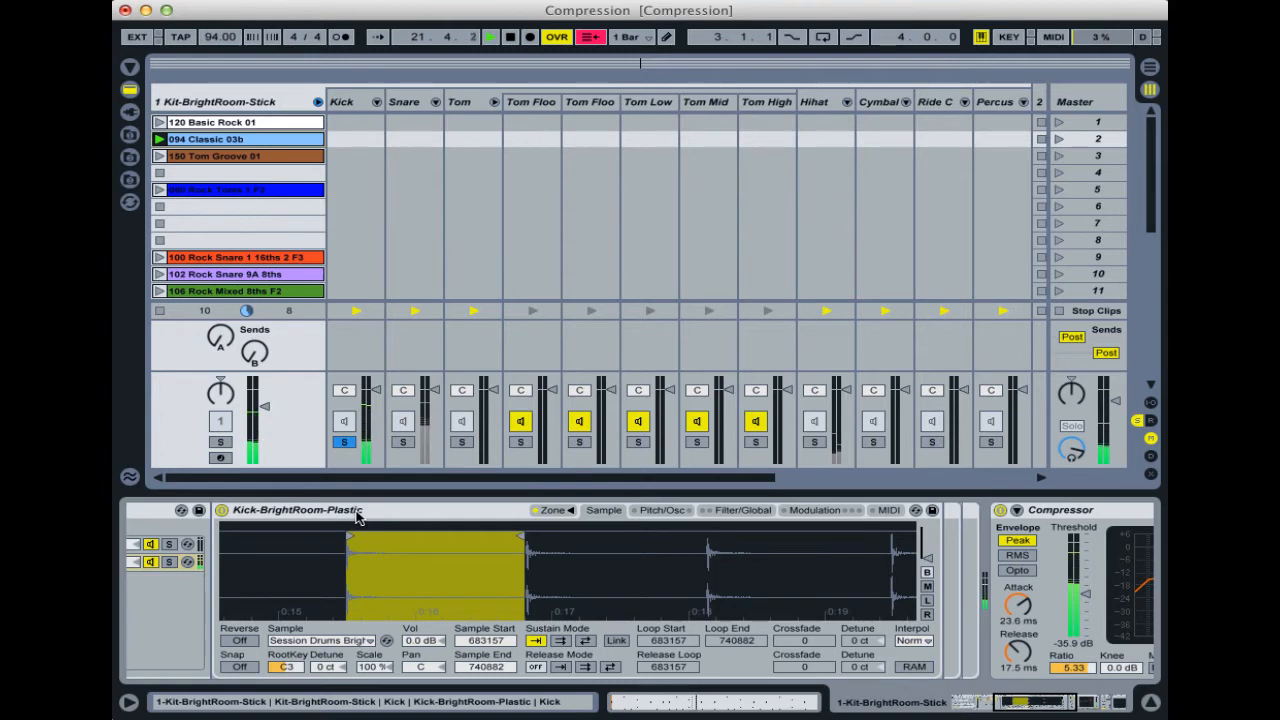
click(1060, 706)
drag(1058, 701, 1080, 700)
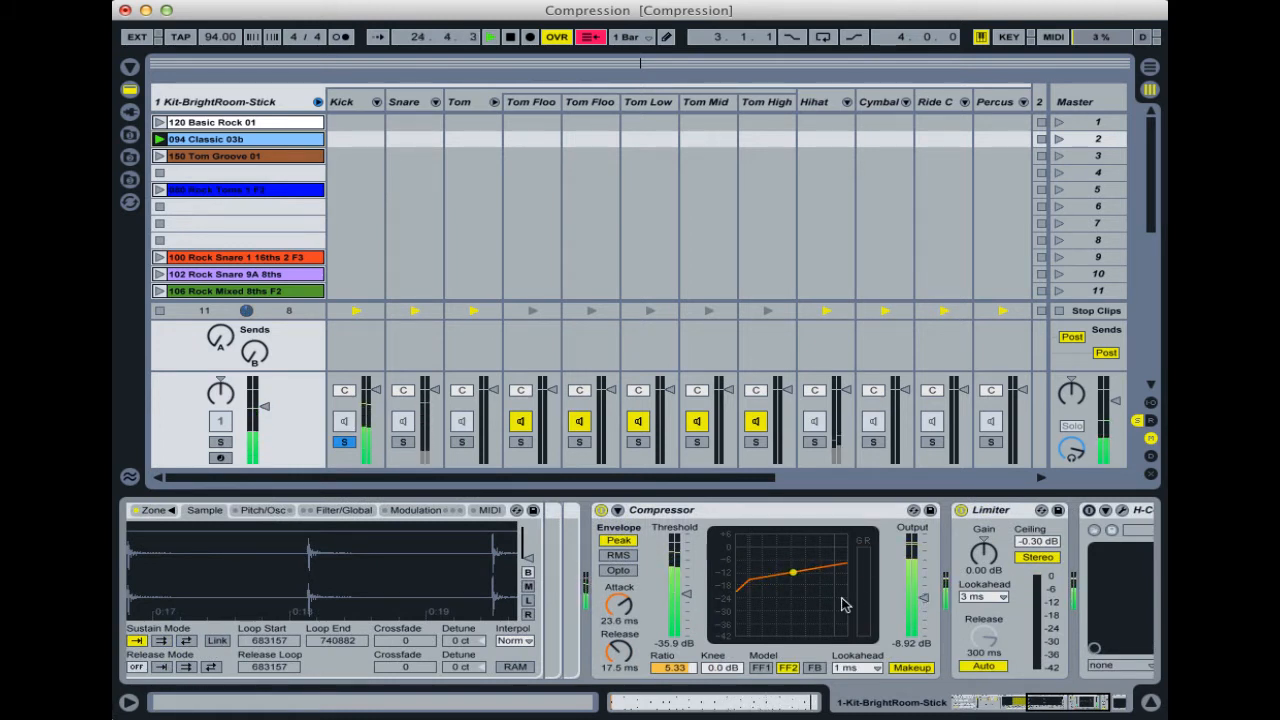
key(space)
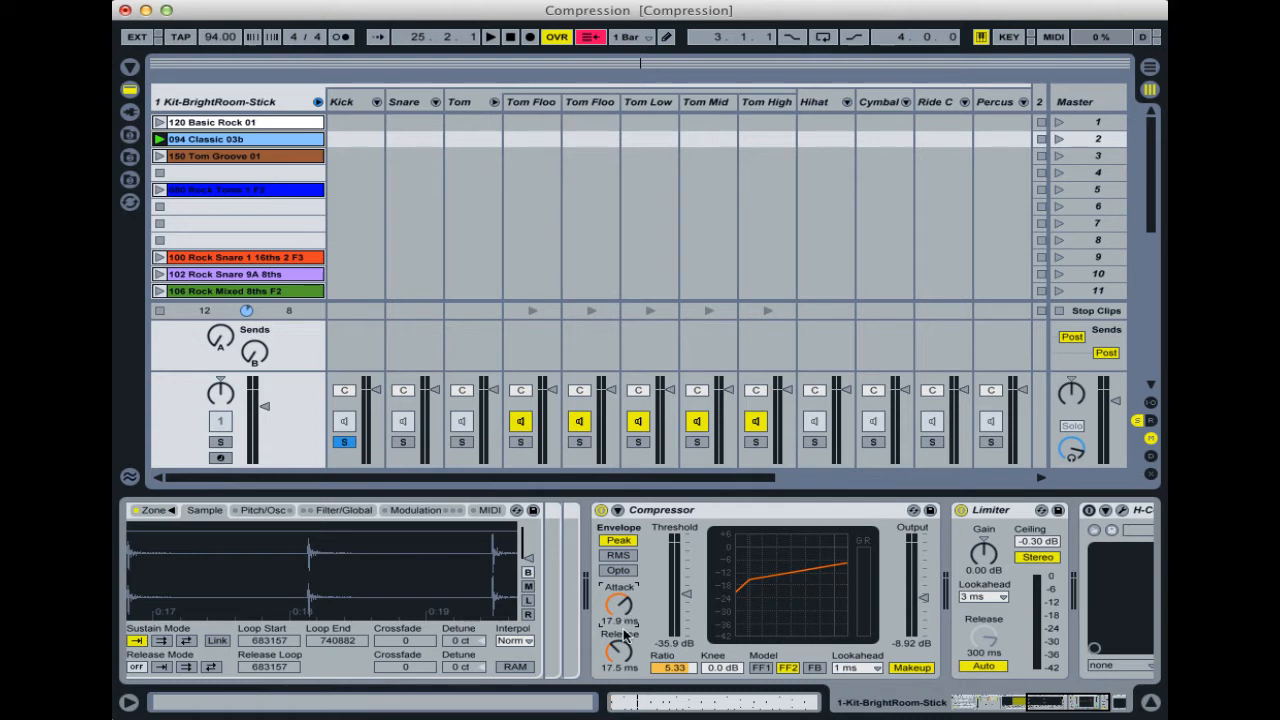
Restart playback and set the Compressor's release to 195 ms, threshold to -38.5 dB, ratio to 5.12 and output to -4.29 dB
key(space)
drag(618, 653, 618, 610)
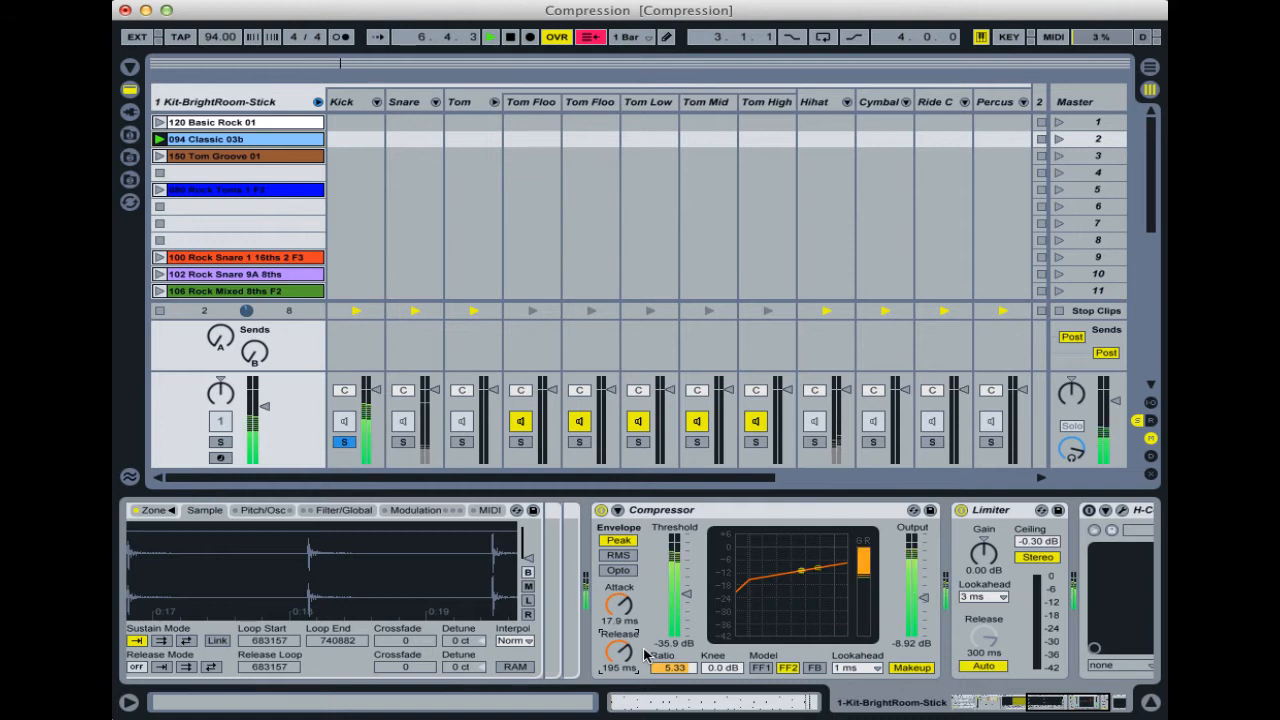
click(680, 627)
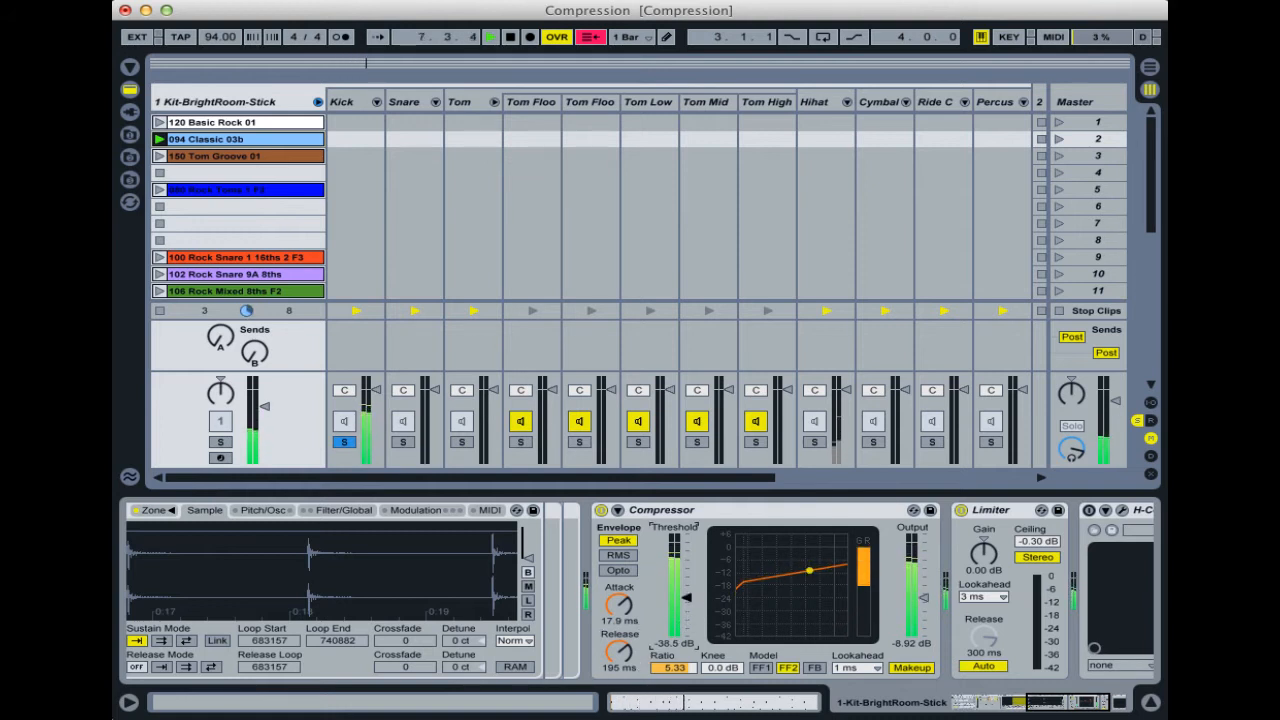
mouse_move(672, 667)
mouse_down()
mouse_move(672, 640)
mouse_move(672, 690)
mouse_up()
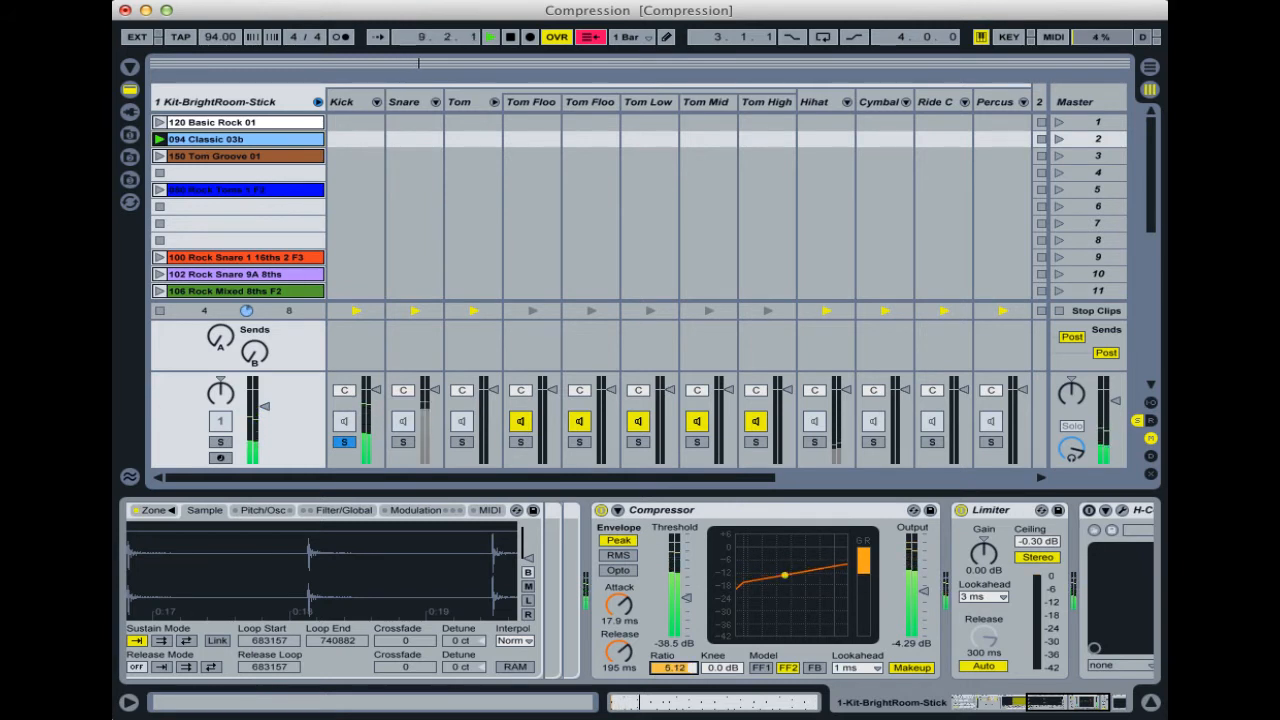
Set the kick's Compressor to attack 0.01 ms, output -0.99 dB and release 42.5 ms, stop playback and set the threshold to -33.9 dB
drag(618, 604, 618, 640)
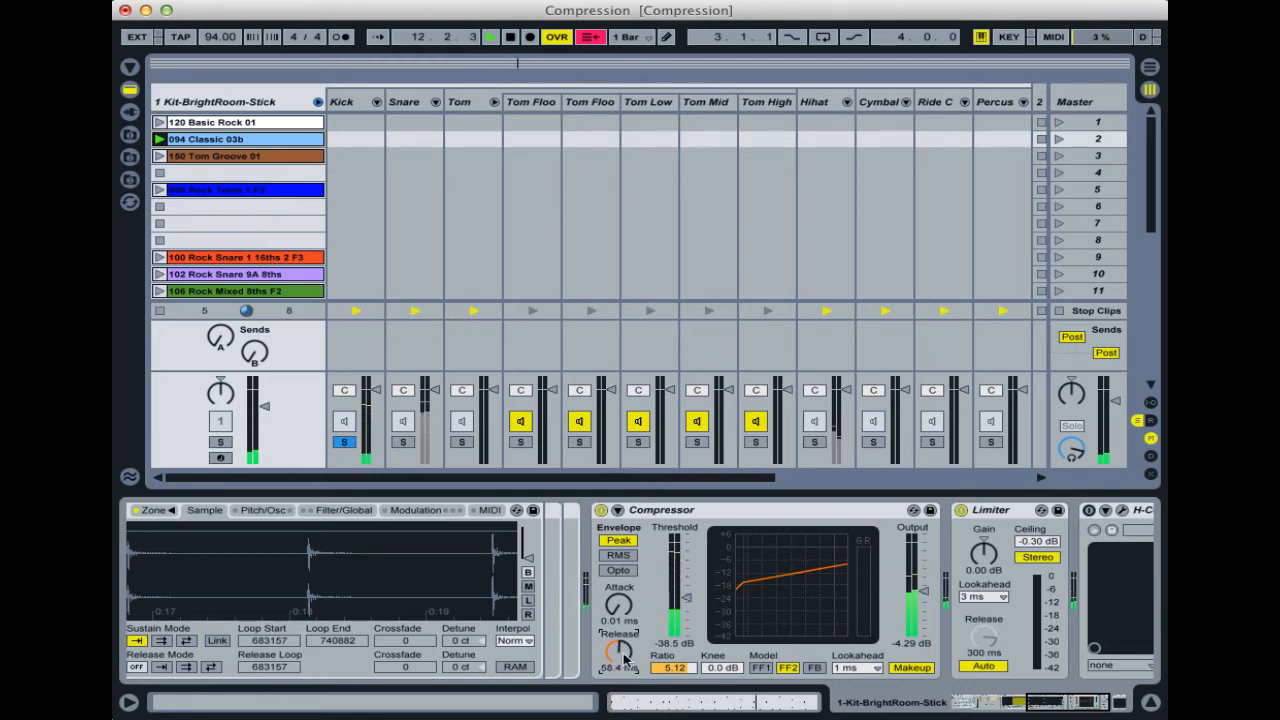
drag(924, 591, 924, 585)
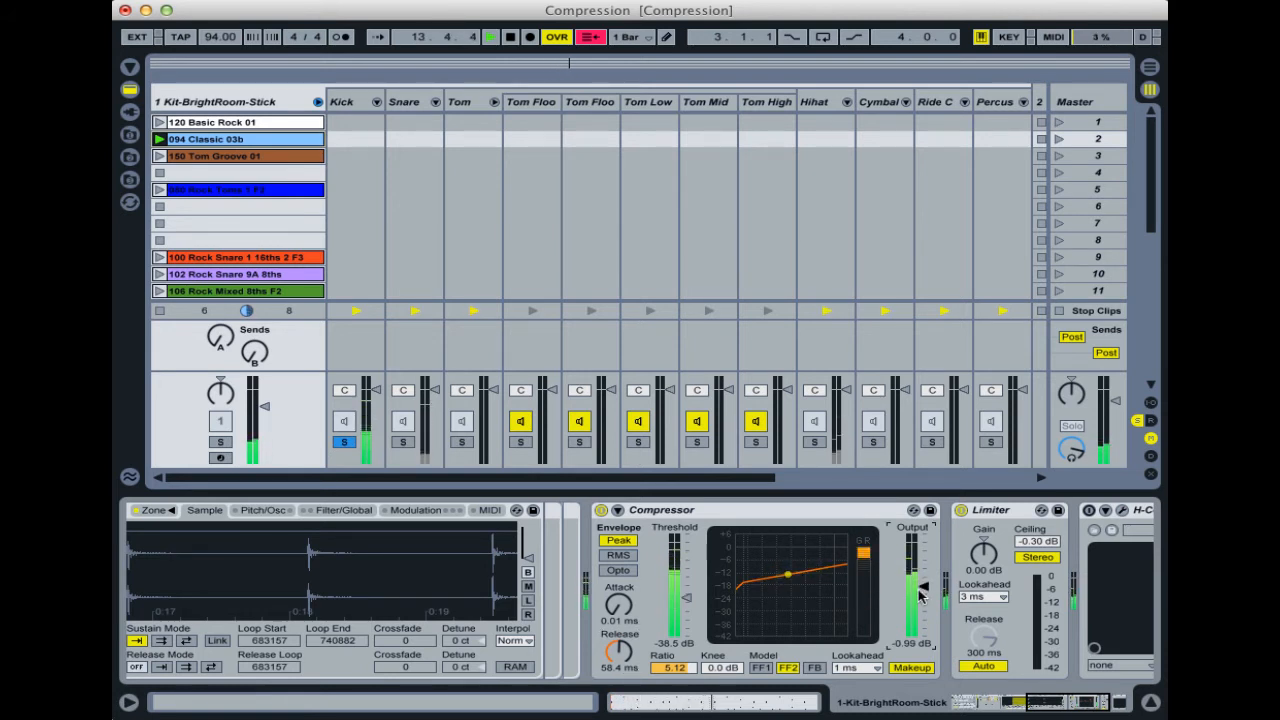
drag(618, 651, 618, 662)
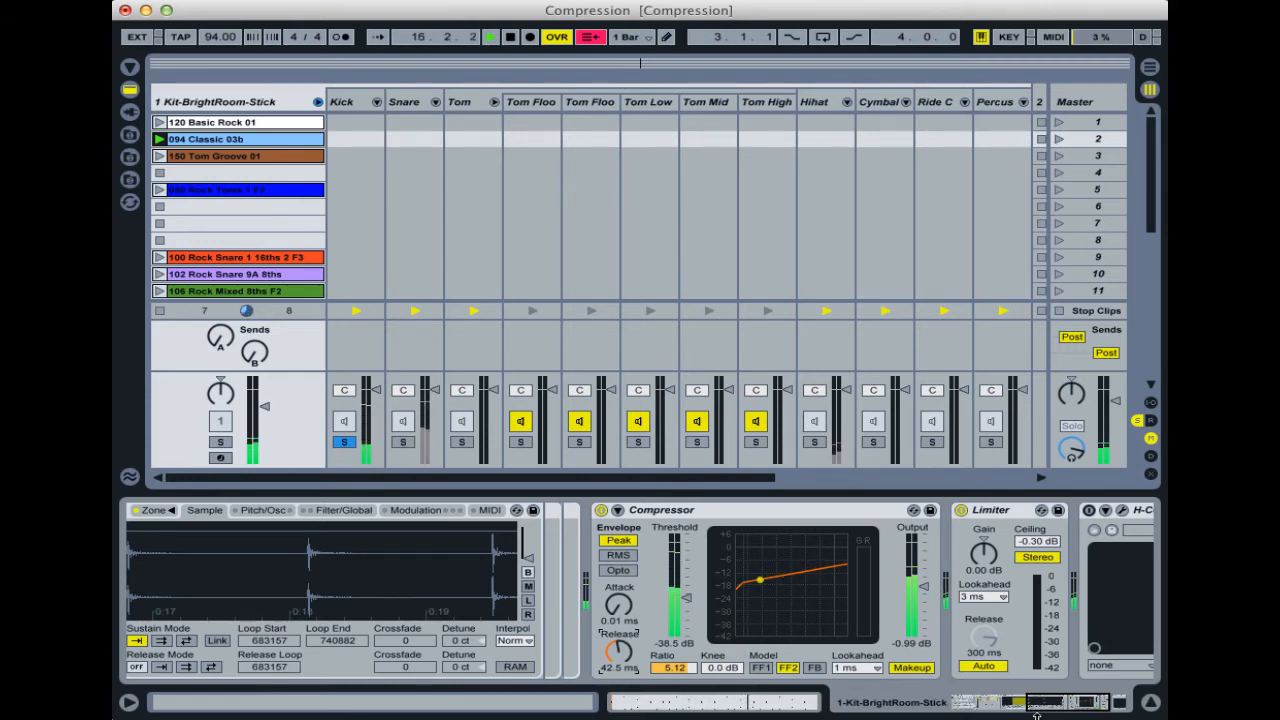
drag(1062, 705, 1028, 705)
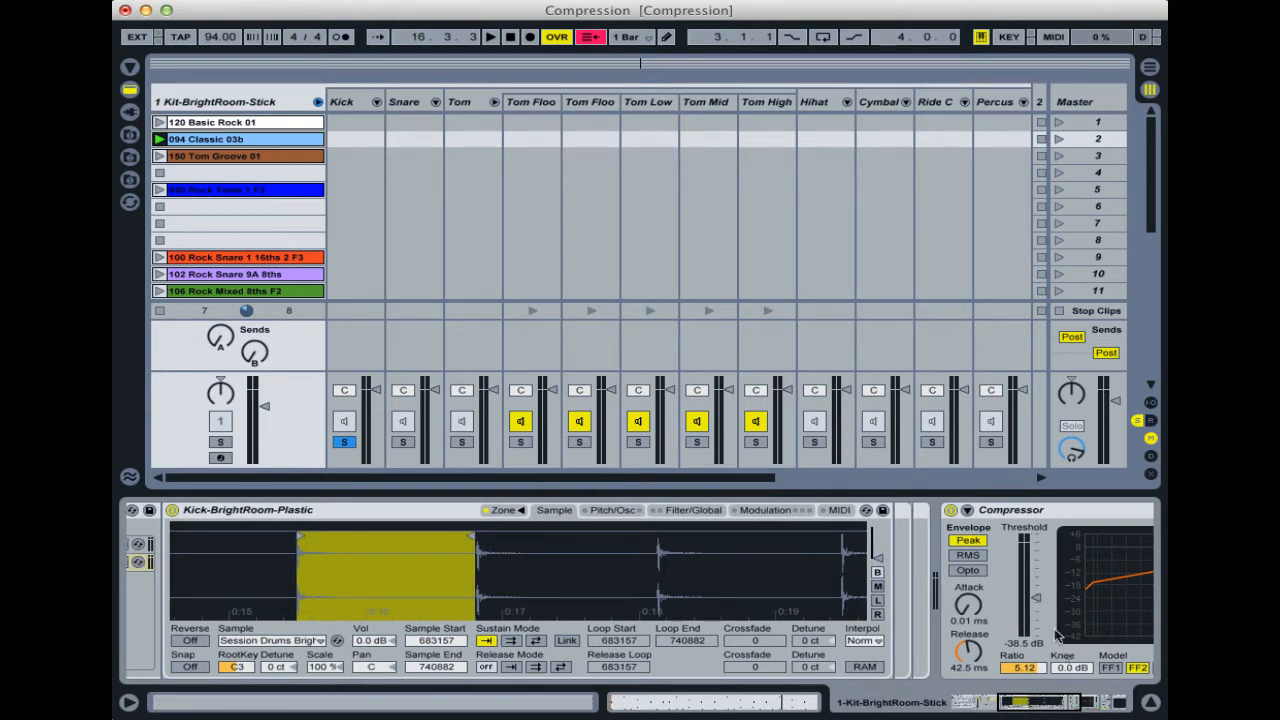
drag(1015, 705, 1050, 706)
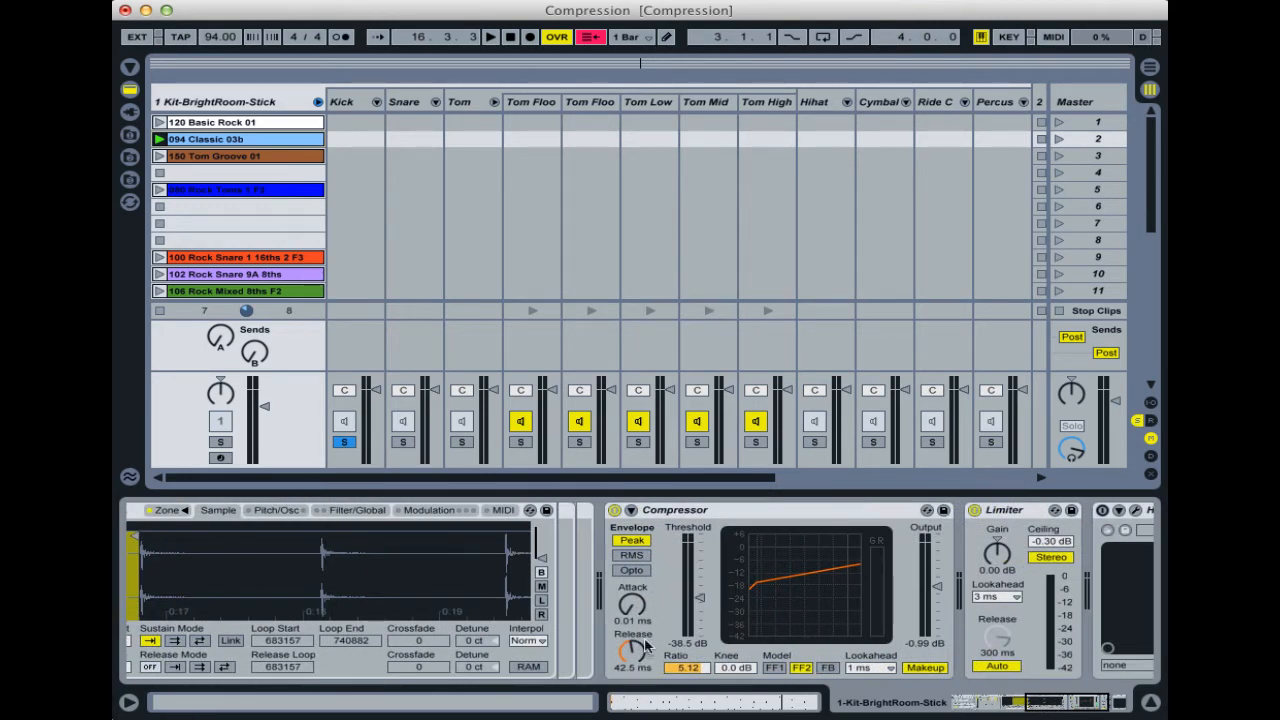
drag(697, 603, 698, 591)
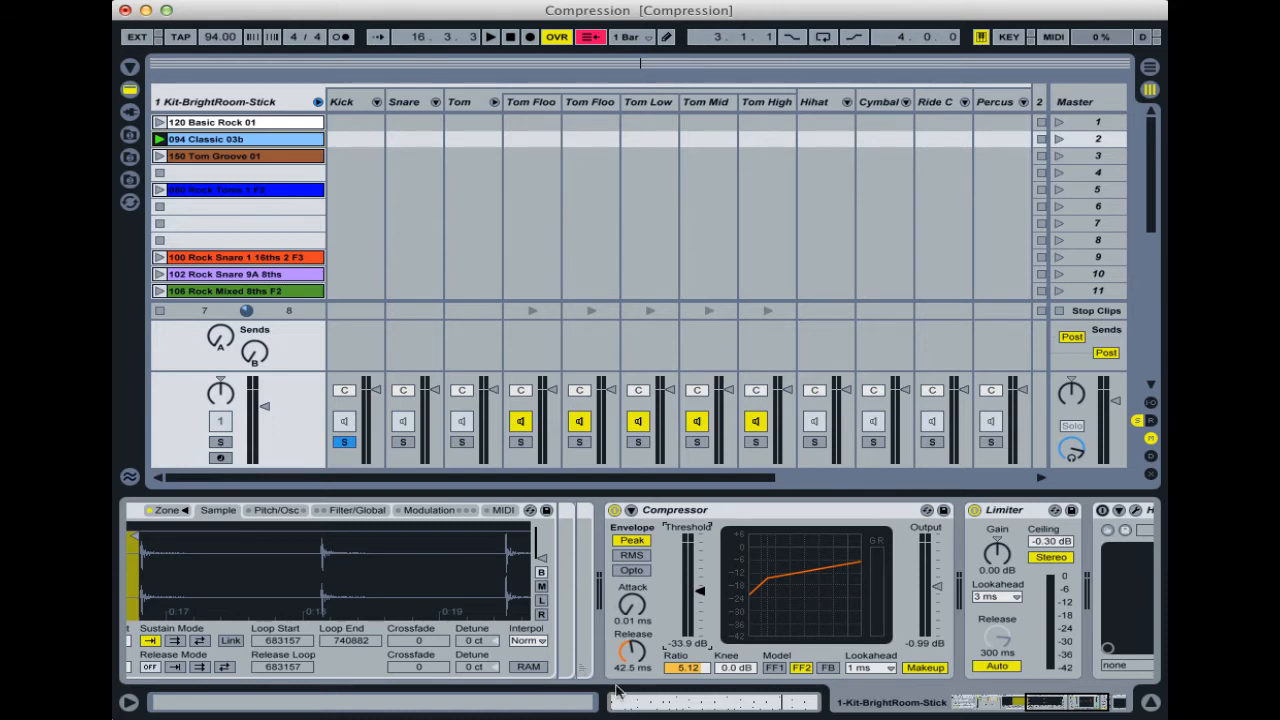
Solo the Tom channel, select it and zoom in on the Tom Low sample's waveform
click(456, 443)
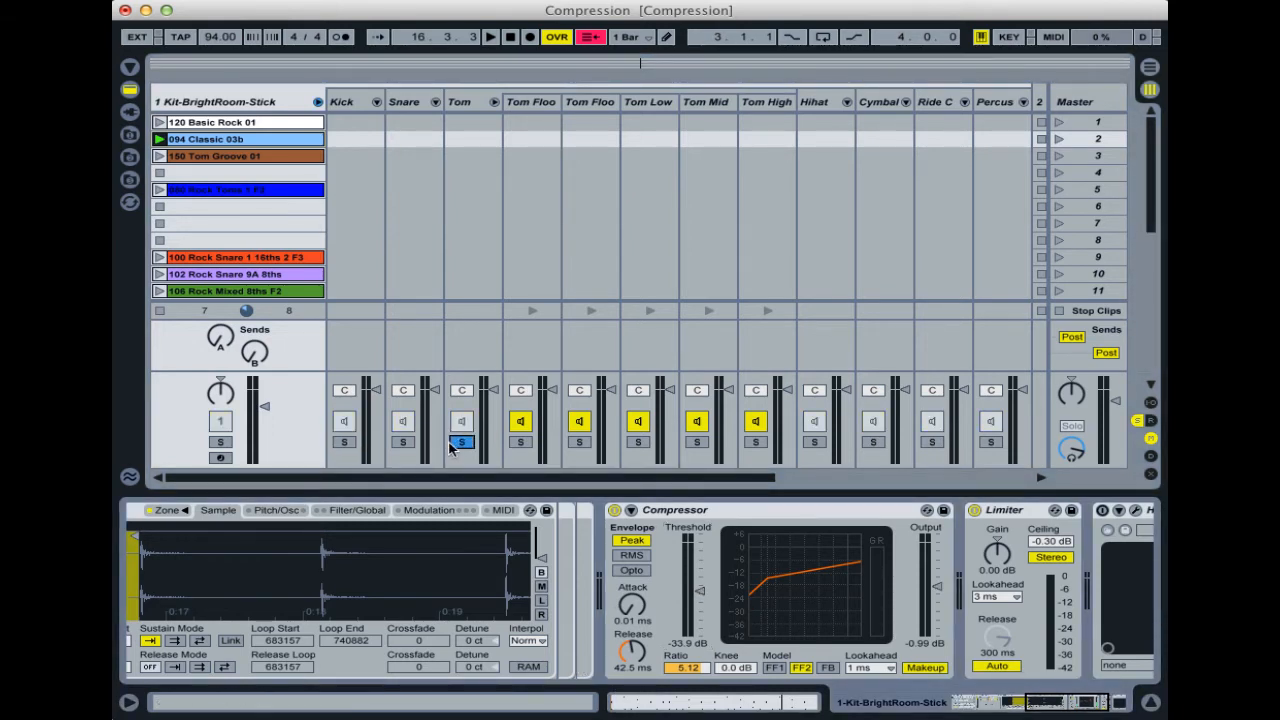
click(476, 101)
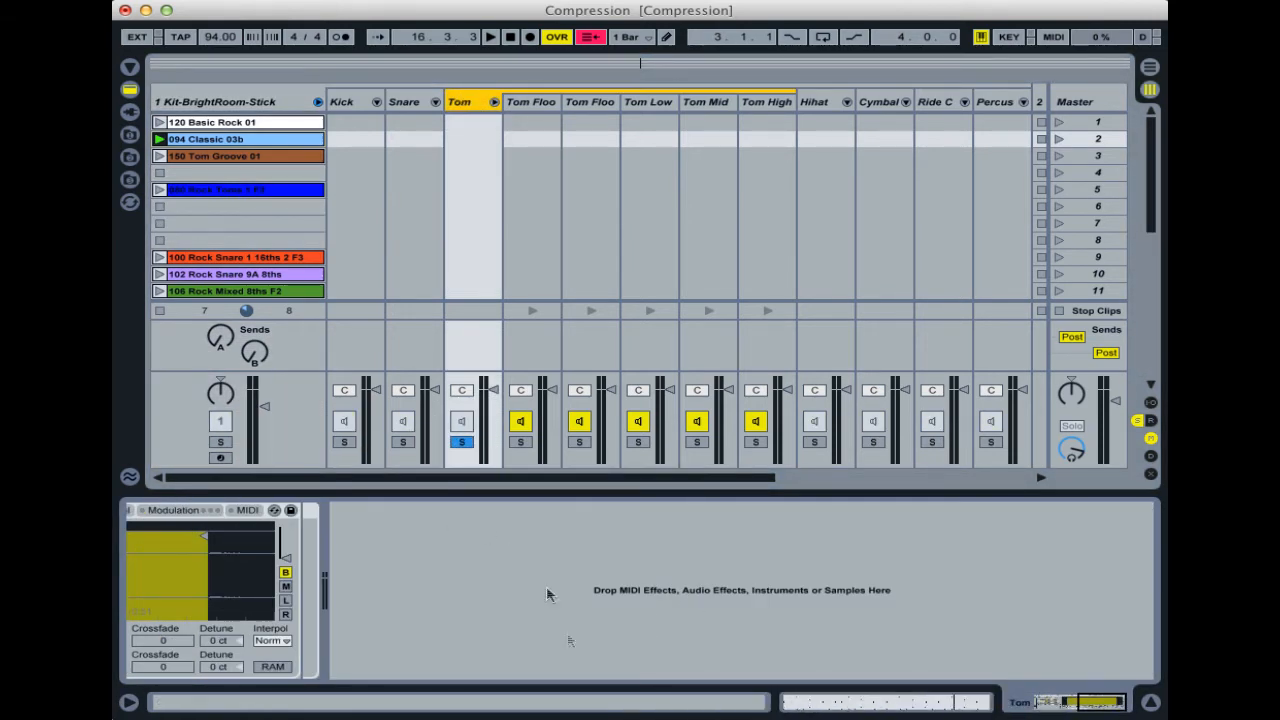
drag(1094, 703, 1061, 704)
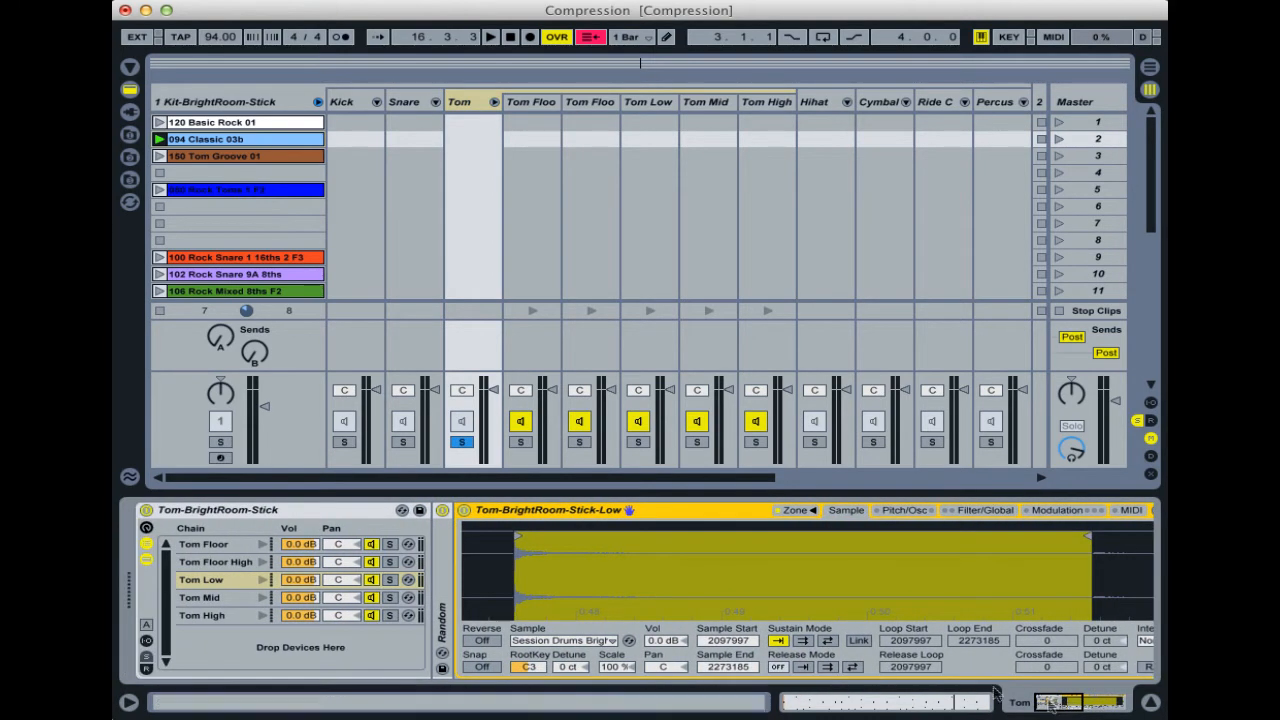
mouse_move(537, 568)
mouse_down()
mouse_move(537, 605)
mouse_move(536, 585)
mouse_move(536, 605)
mouse_move(497, 595)
mouse_up()
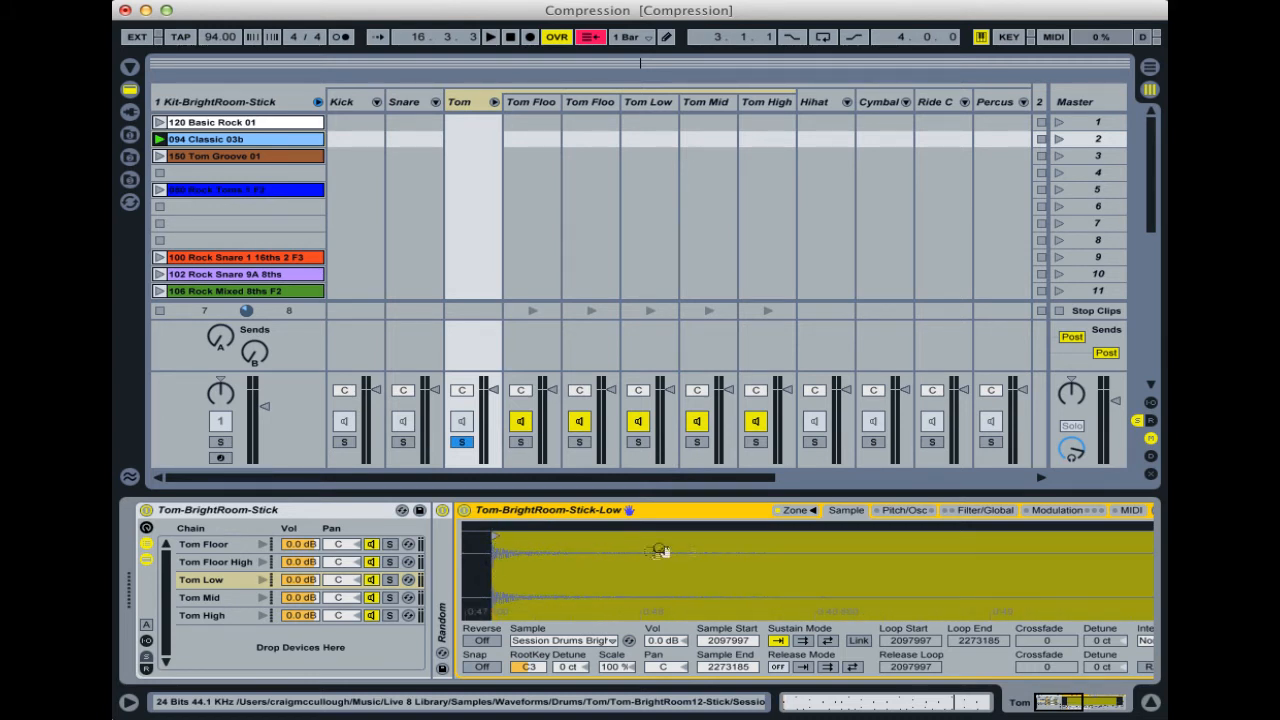
drag(604, 568, 604, 562)
Audition the Tom Low, Tom Mid and Tom Floor chains in the Tom rack
click(263, 581)
click(264, 582)
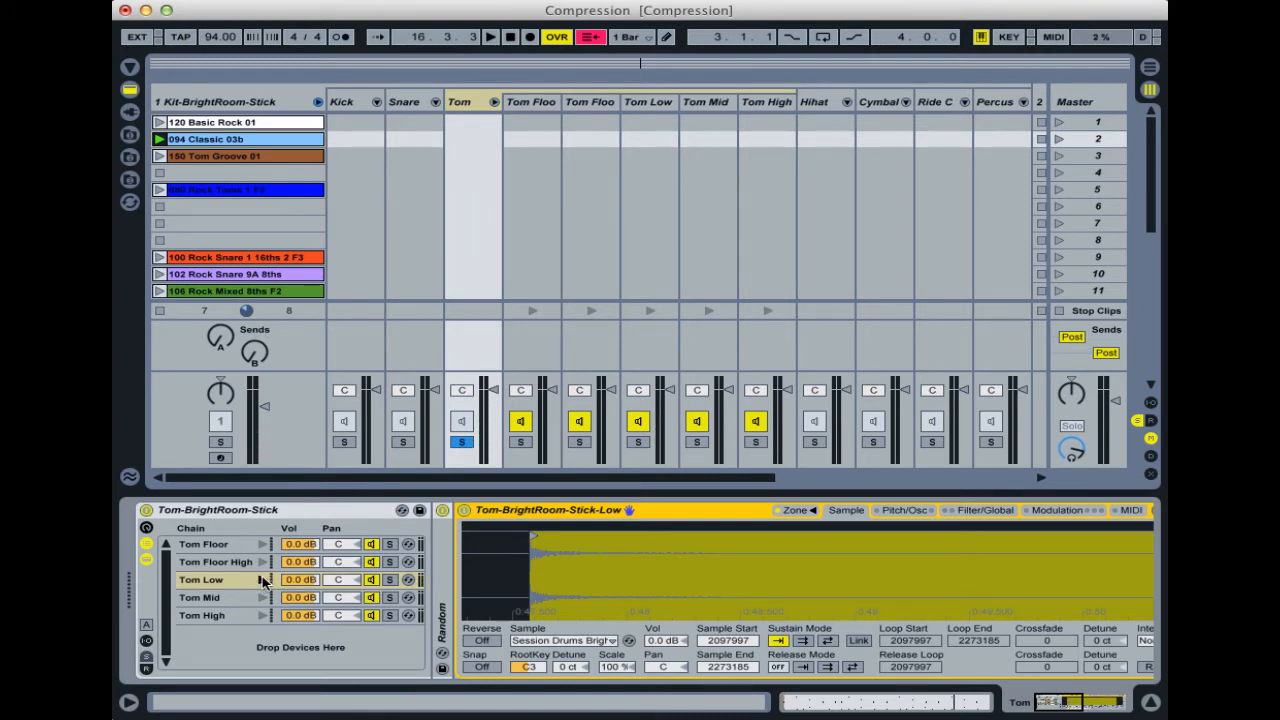
click(263, 581)
click(263, 581)
click(263, 598)
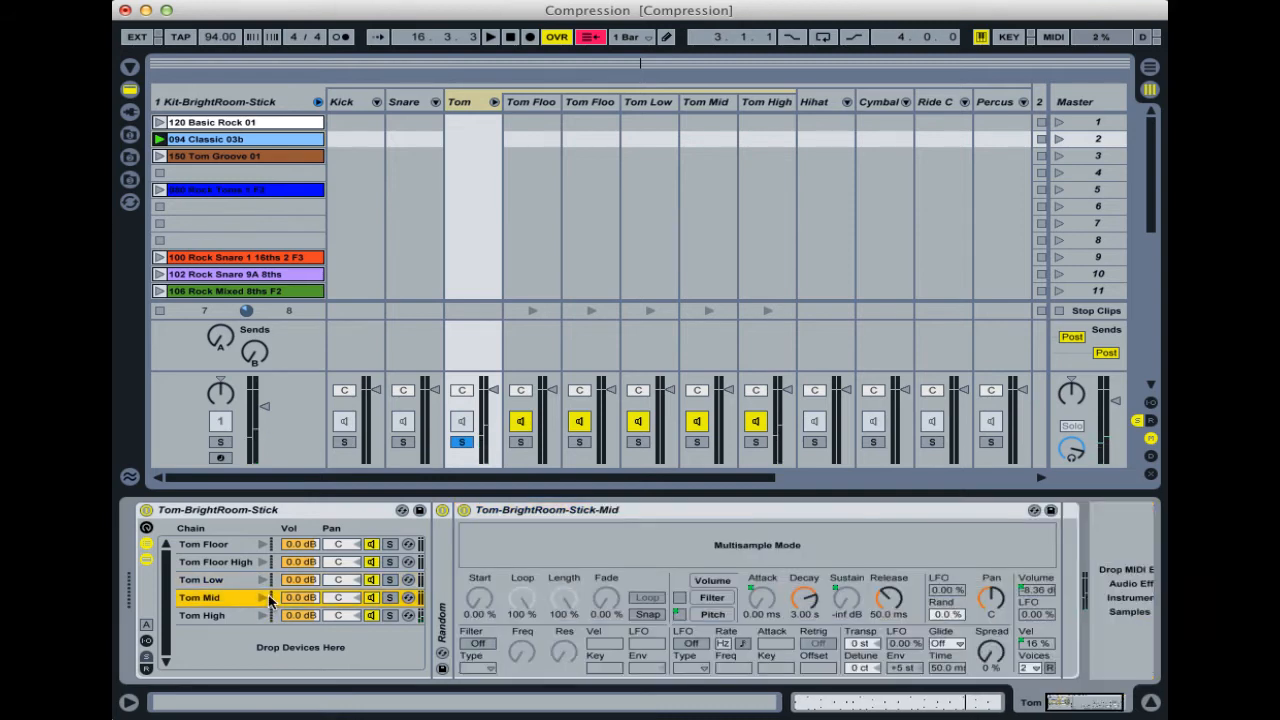
click(263, 581)
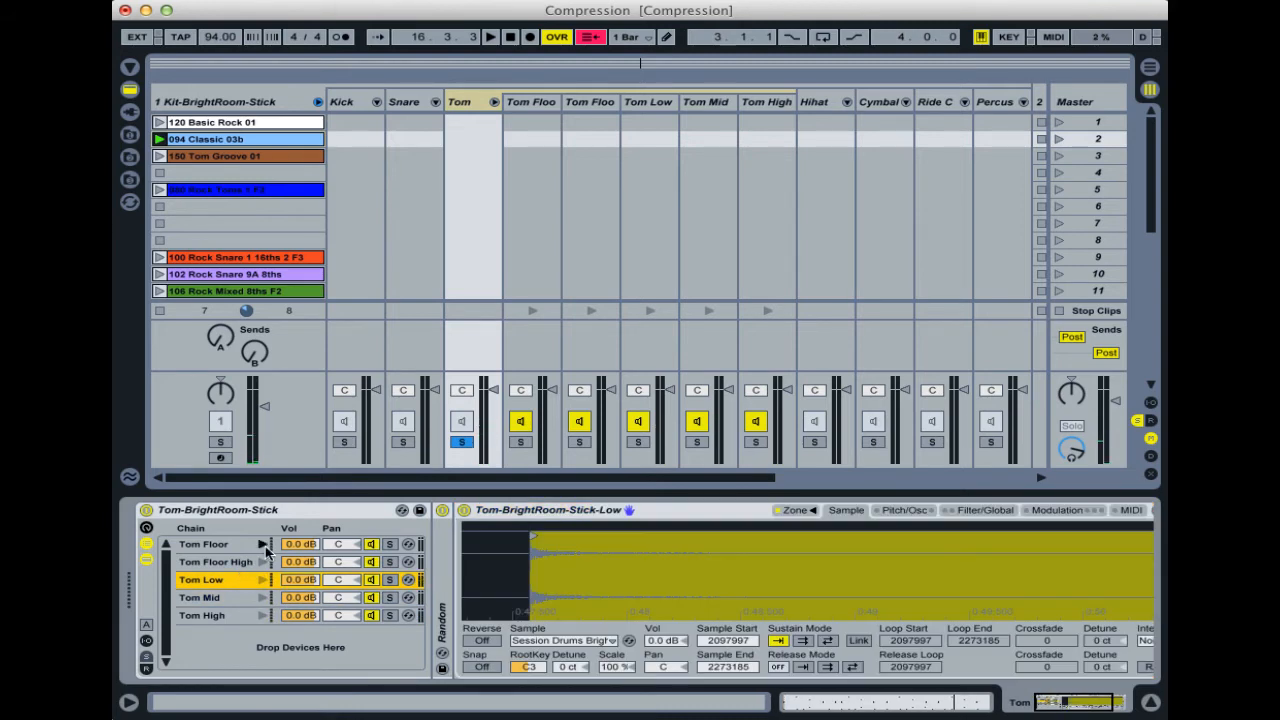
click(265, 545)
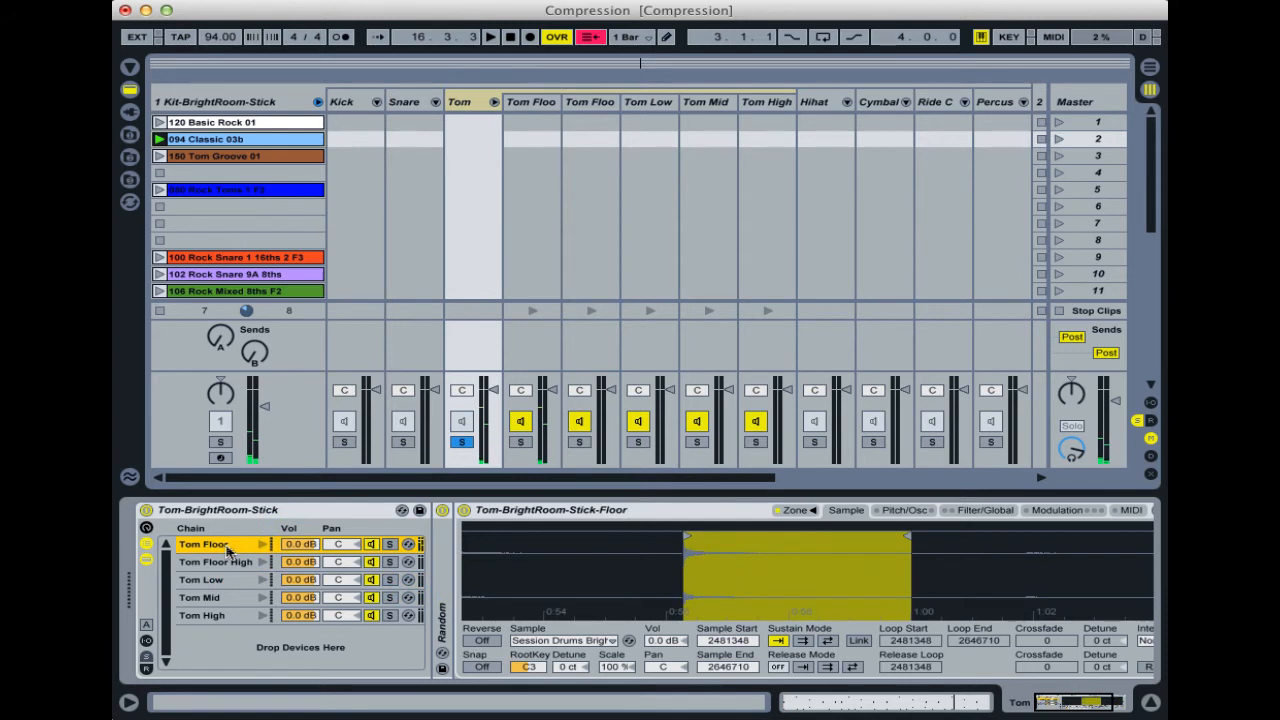
click(263, 545)
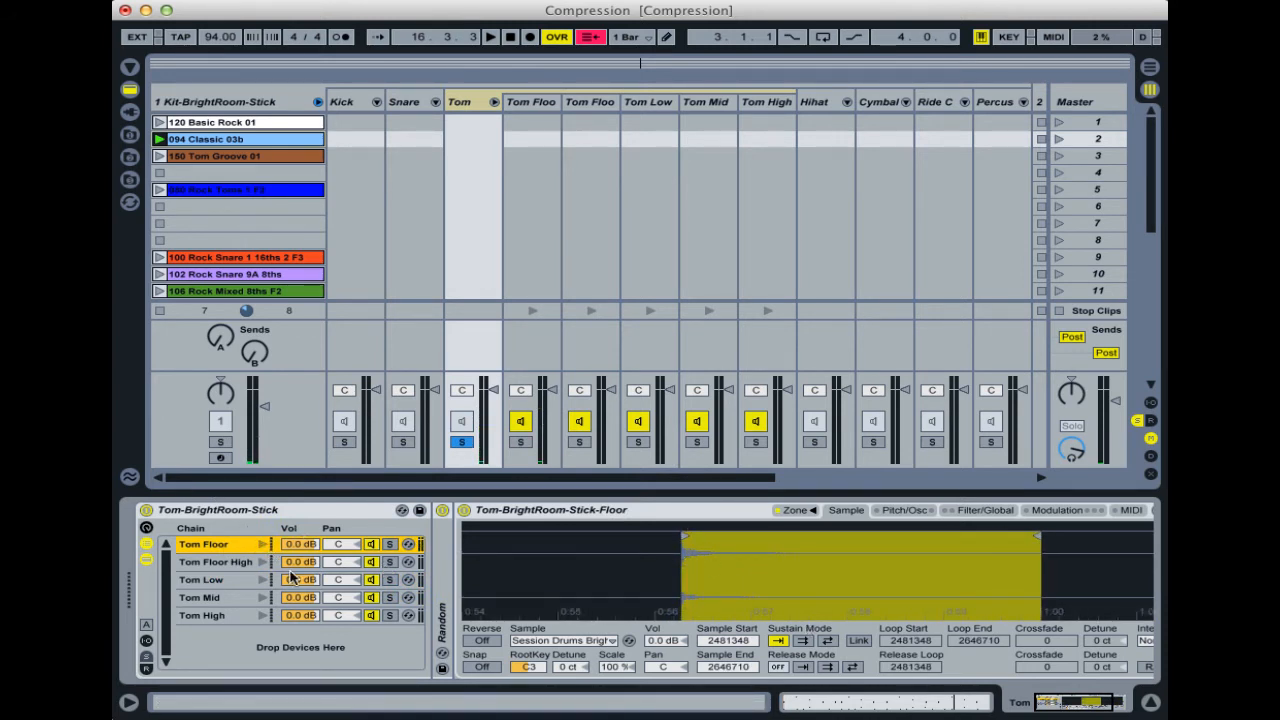
Select the main kit track and set its Compressor's release to 9.85 ms
drag(1065, 708, 1103, 710)
click(238, 104)
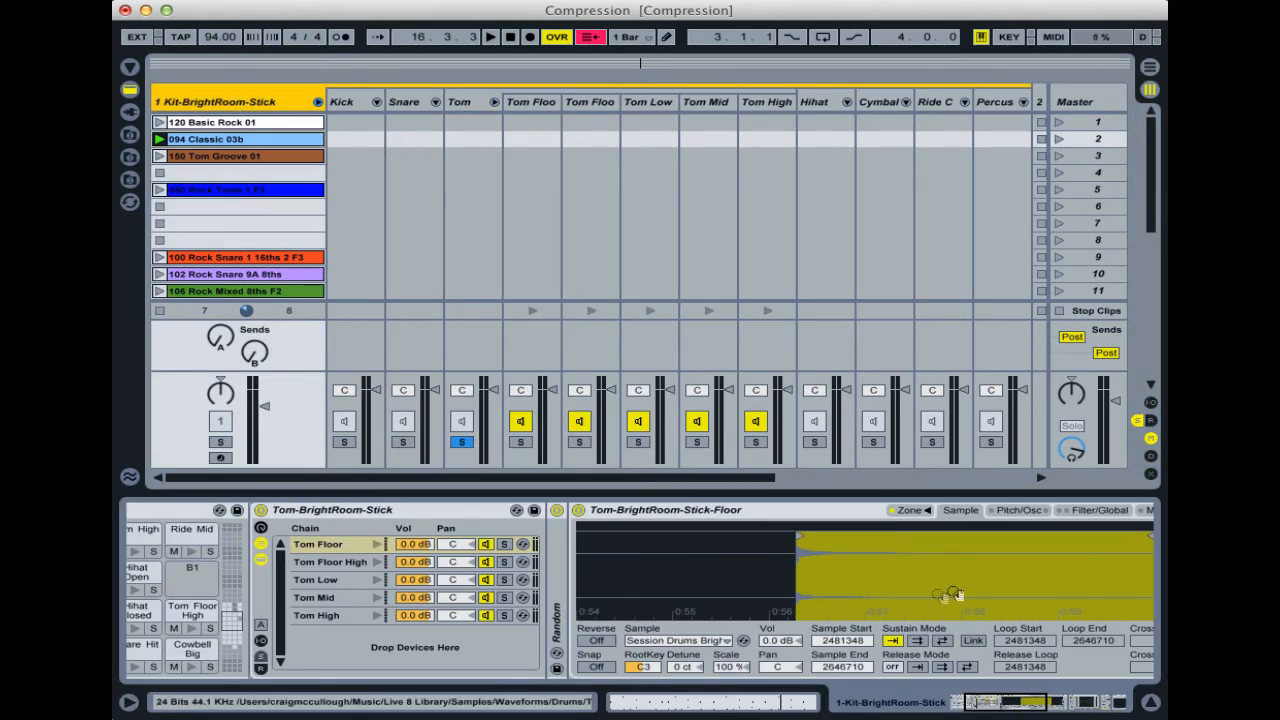
drag(986, 702, 1080, 712)
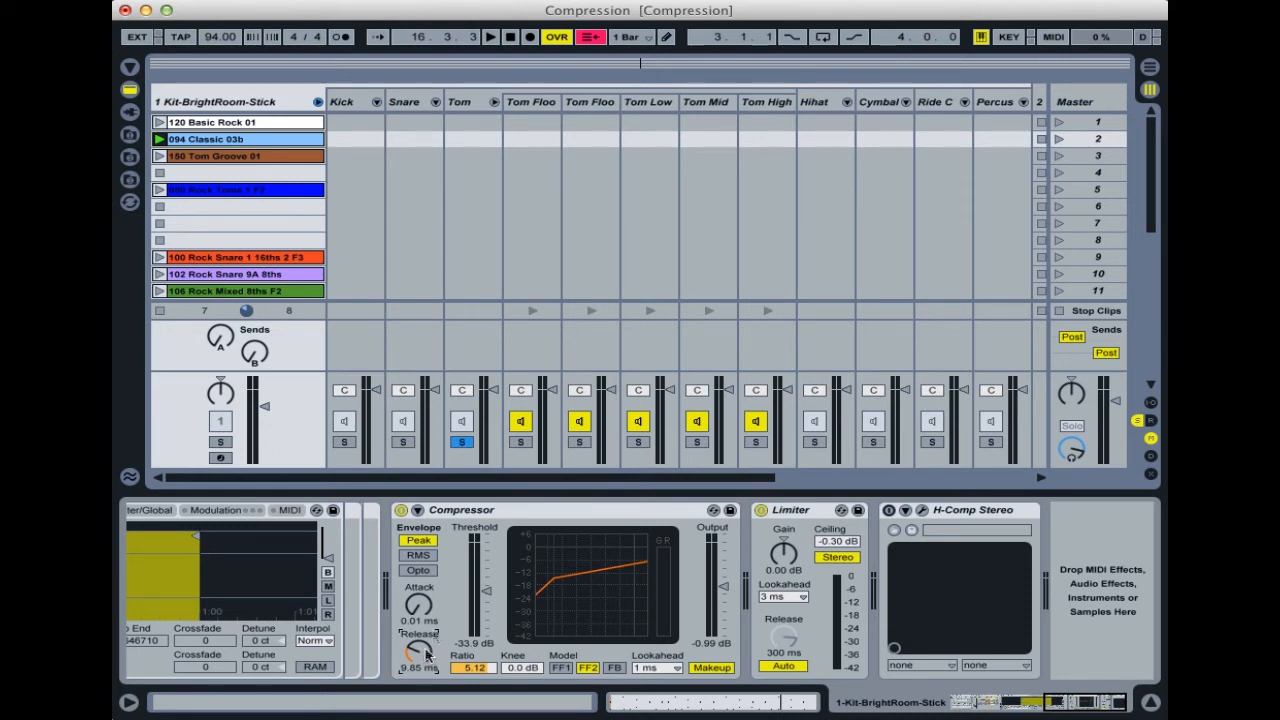
Play the blue Rock Toms clip and set the tempo to 80 BPM
click(191, 192)
click(160, 190)
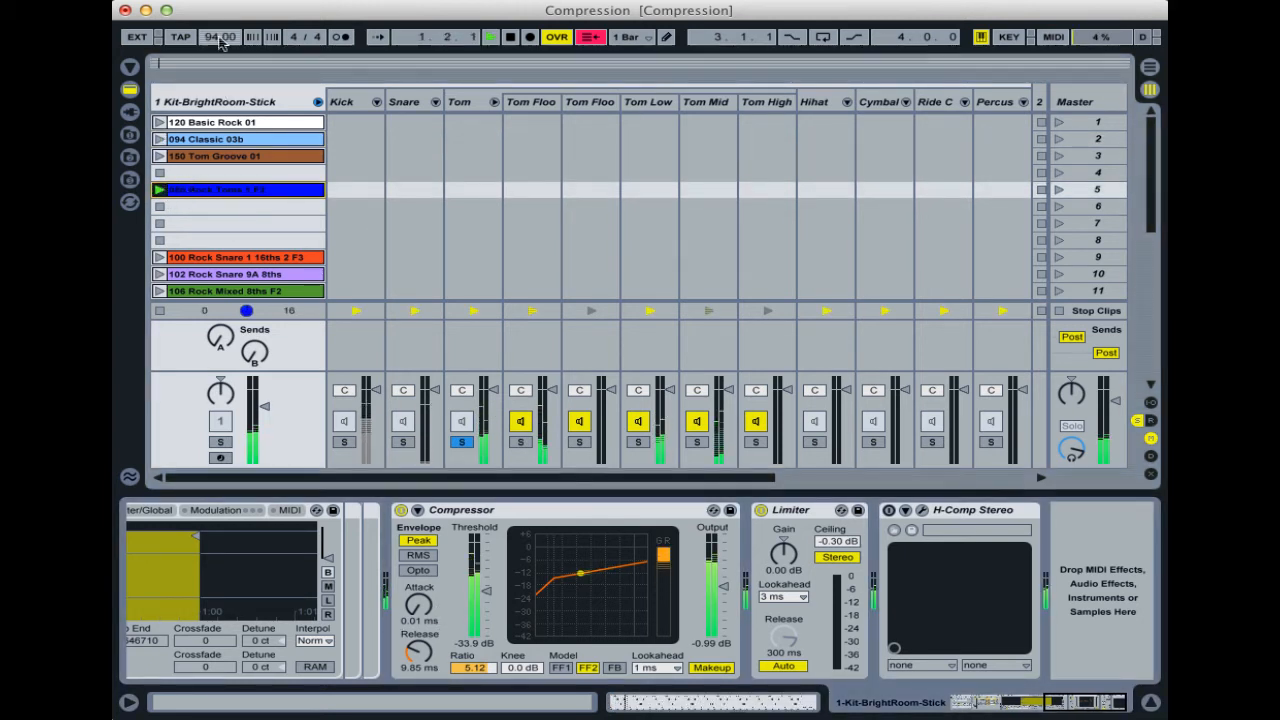
drag(220, 37, 220, 31)
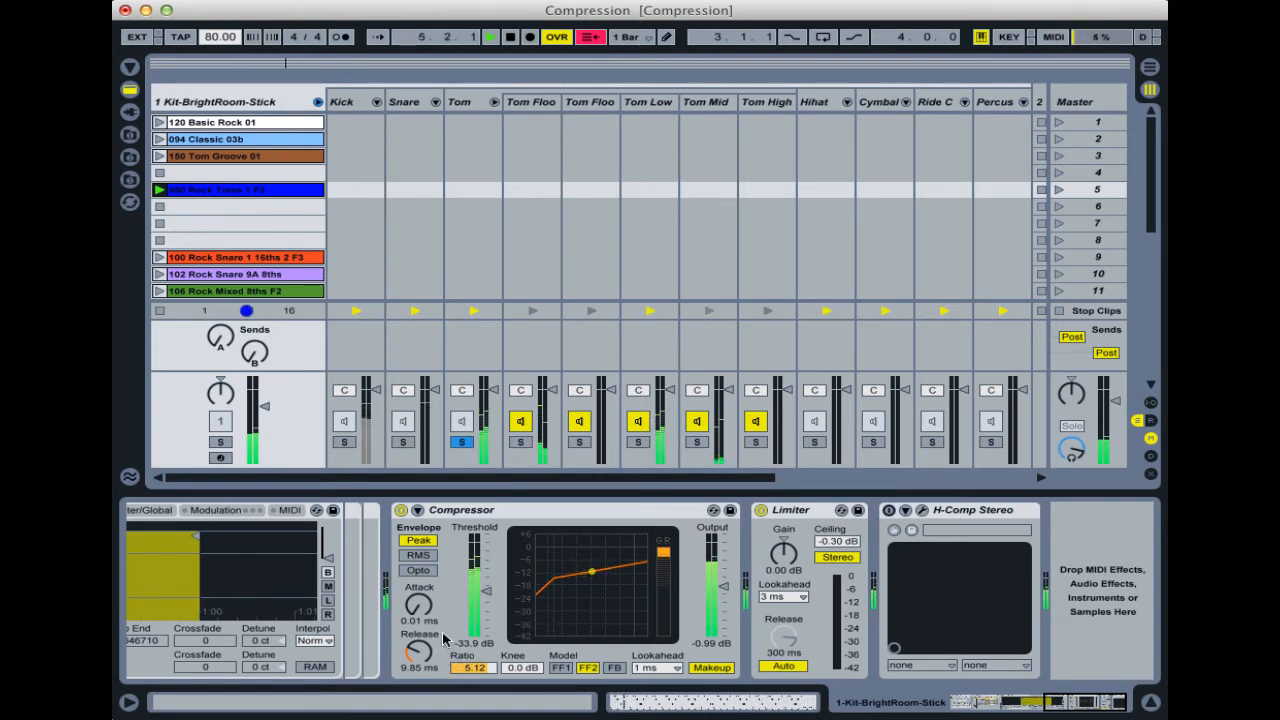
Set the toms' Compressor output to -2.31 dB, try attack 3.16 ms with release 80.2 ms, stop playback and set them to 0.01 ms and 91.1 ms
drag(421, 656, 419, 636)
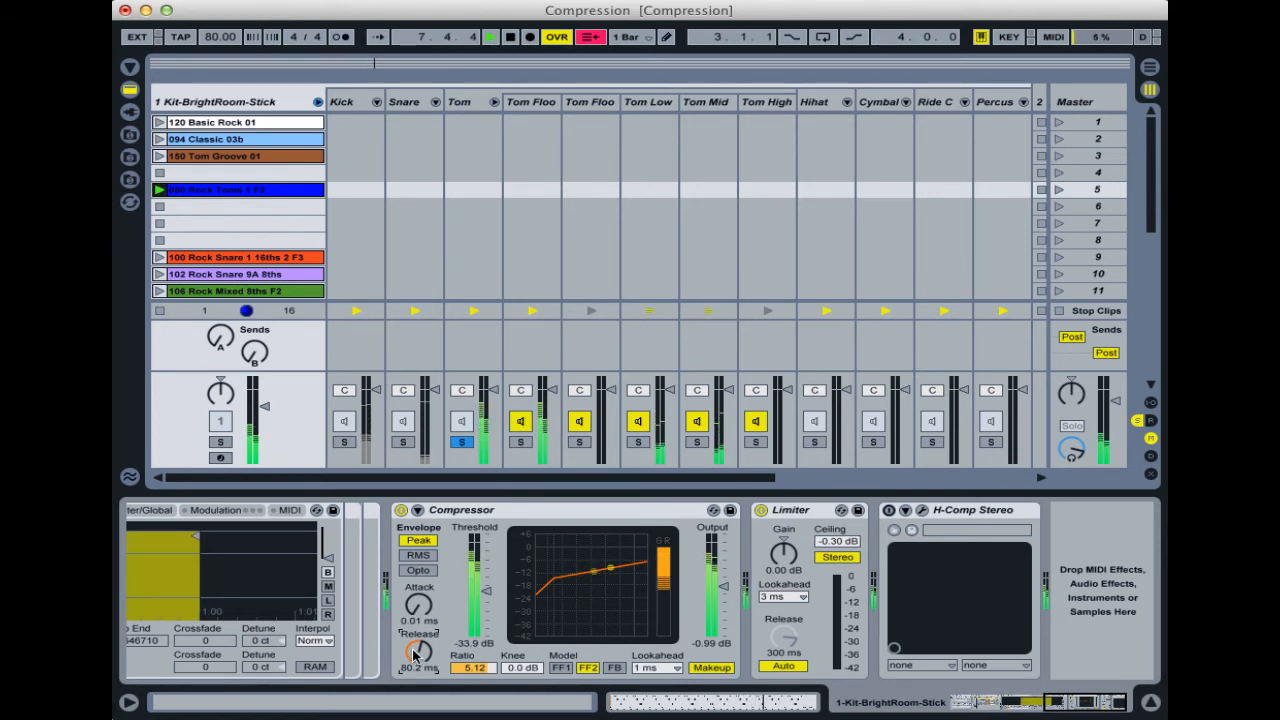
drag(425, 610, 430, 640)
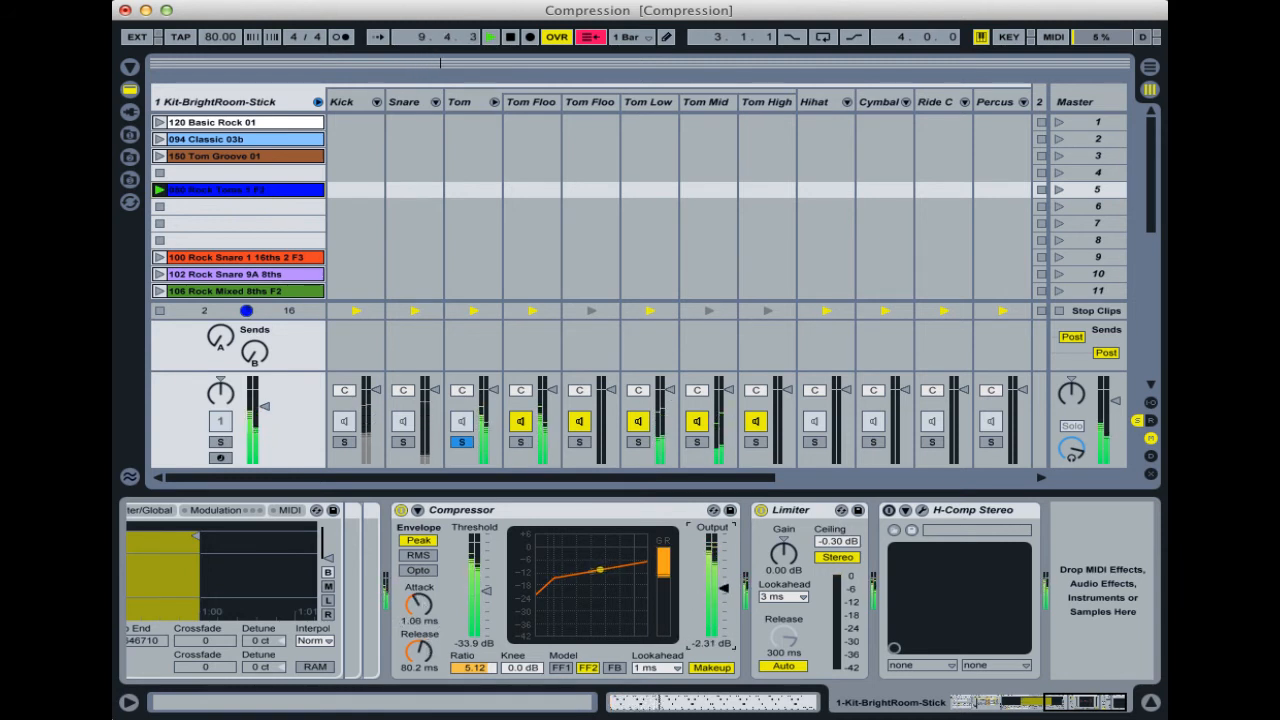
drag(425, 618, 431, 600)
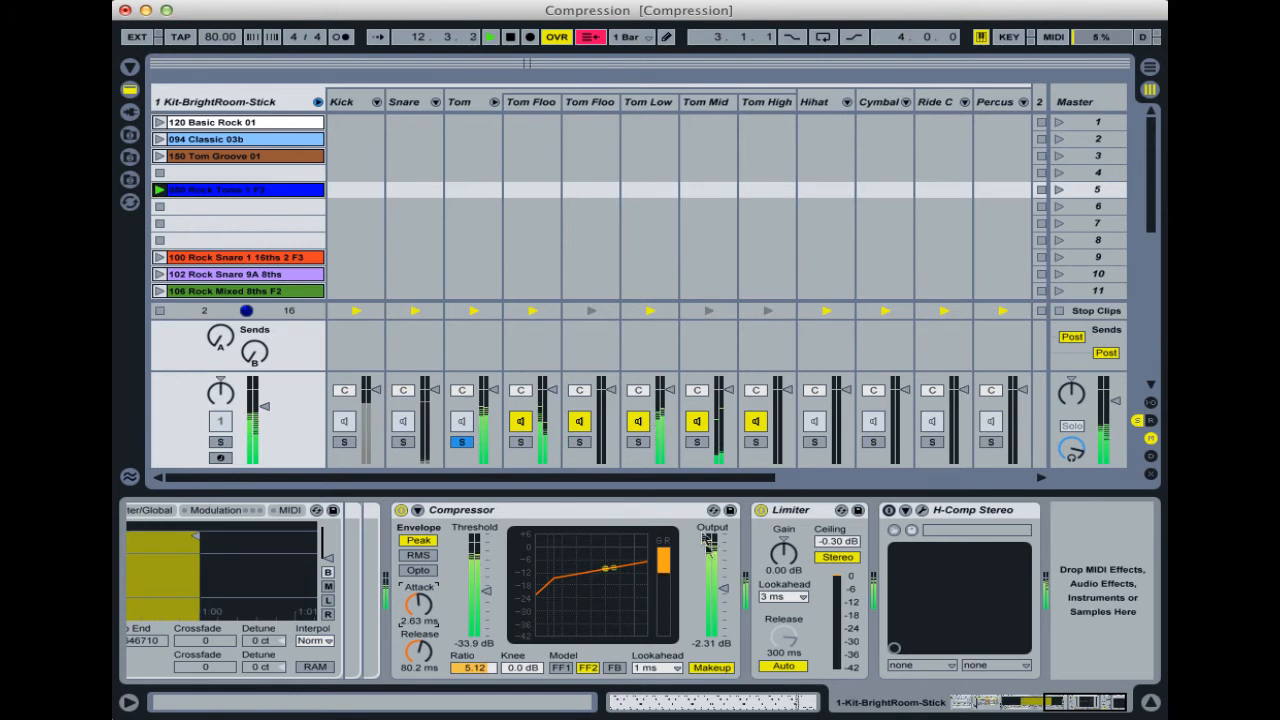
drag(427, 607, 427, 603)
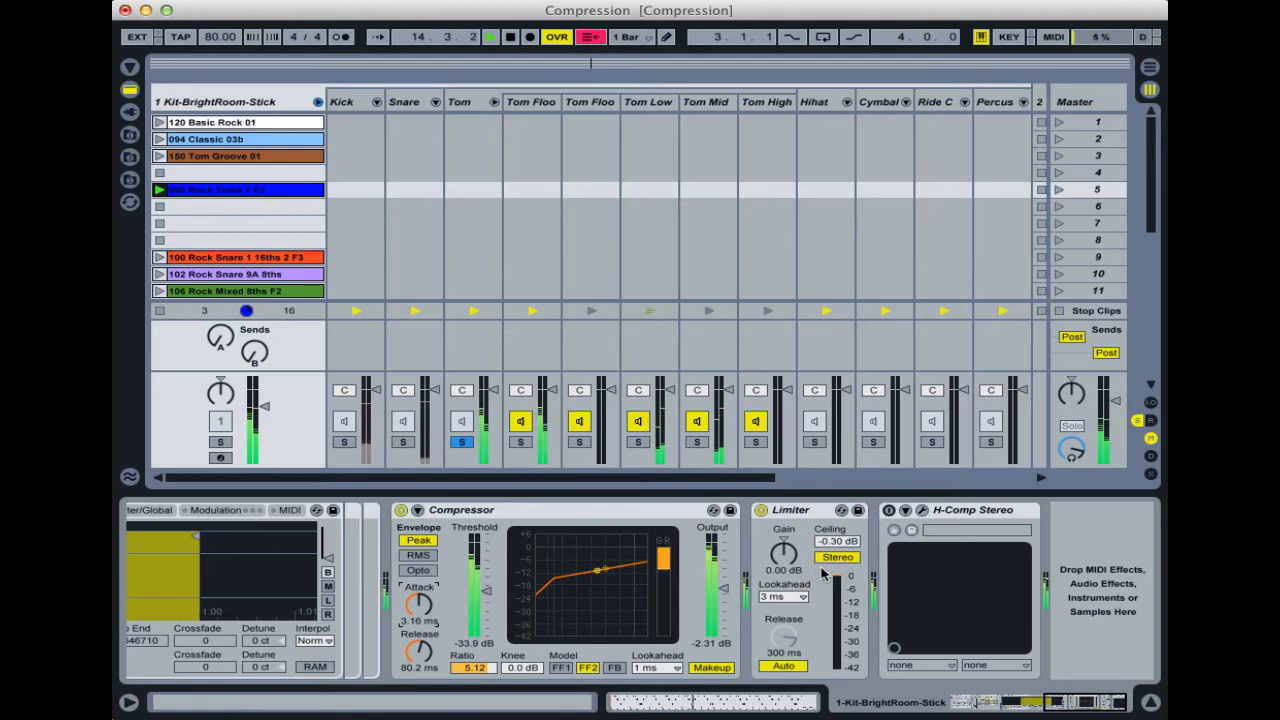
key(space)
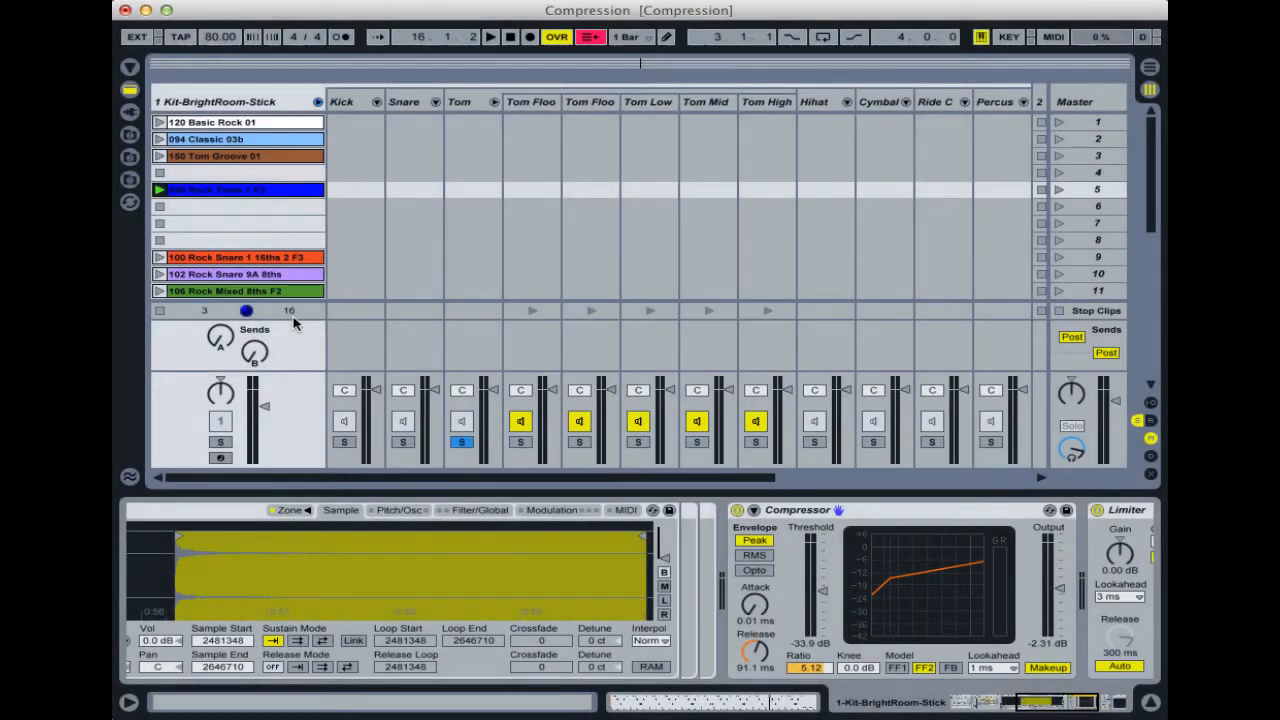
Unsolo the Tom channel and play the 094 Classic 03b clip at 94 BPM with the Compressor in view
click(461, 443)
click(228, 103)
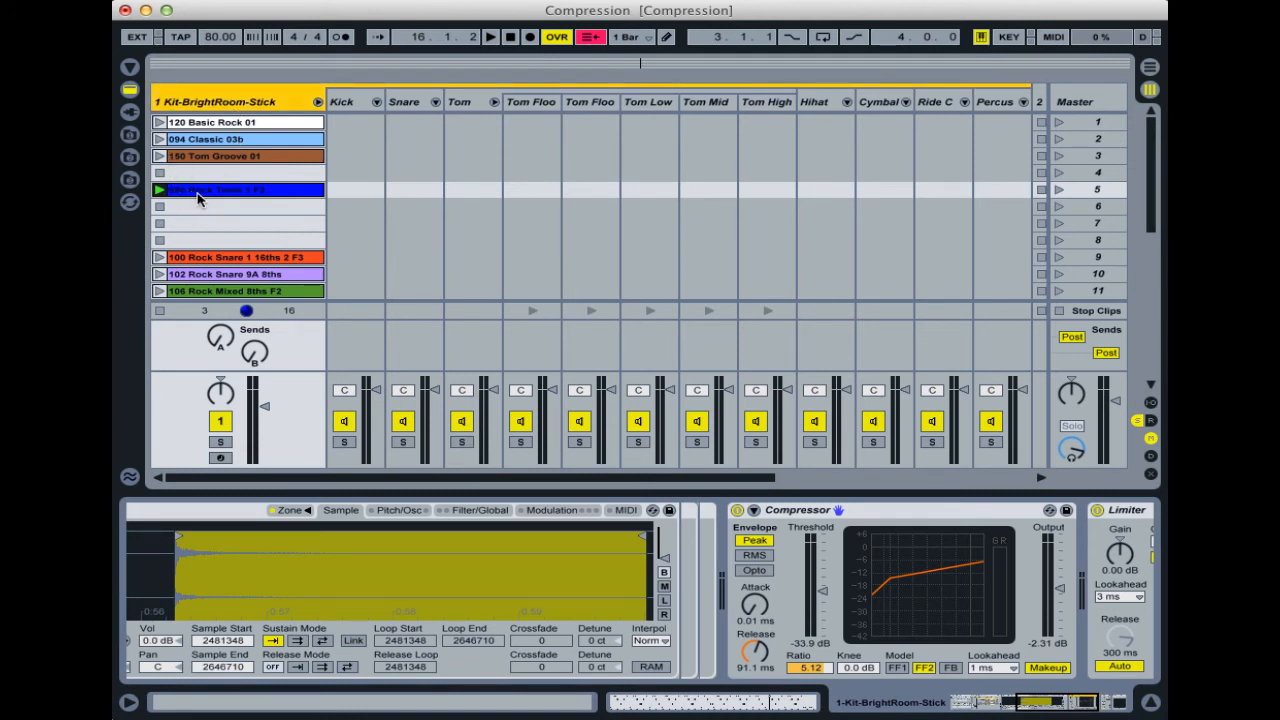
click(159, 140)
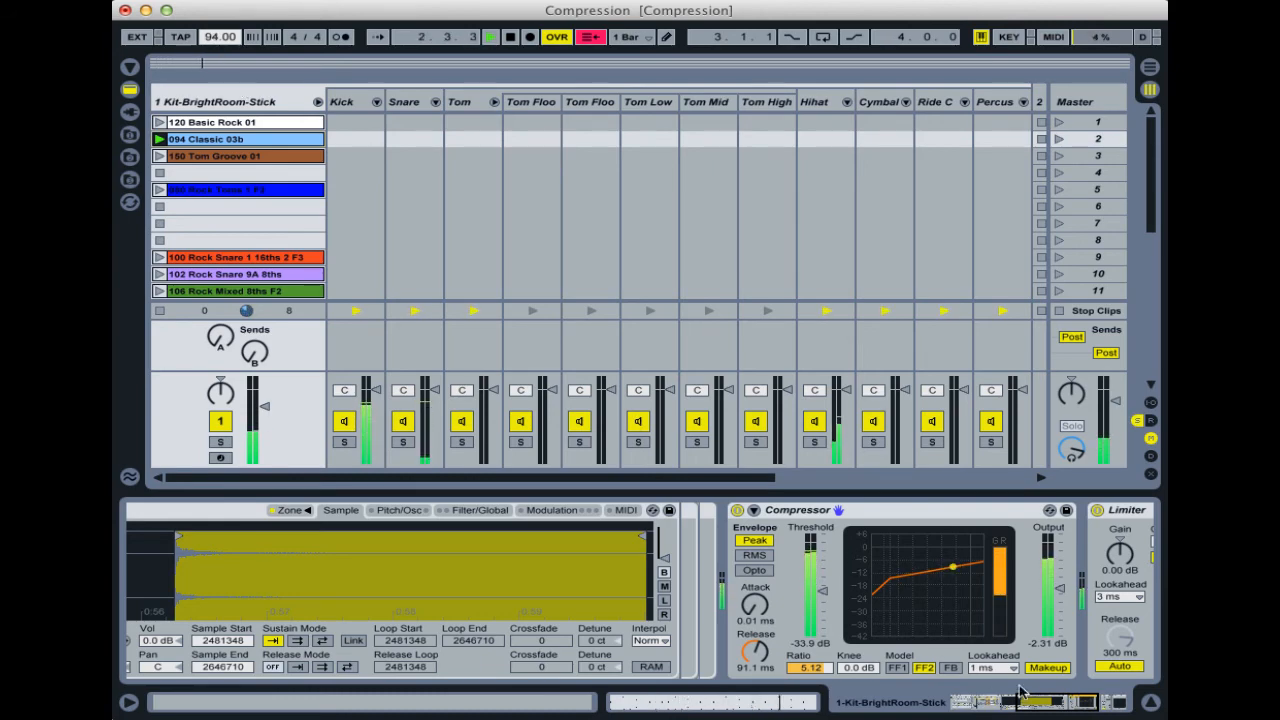
click(1075, 705)
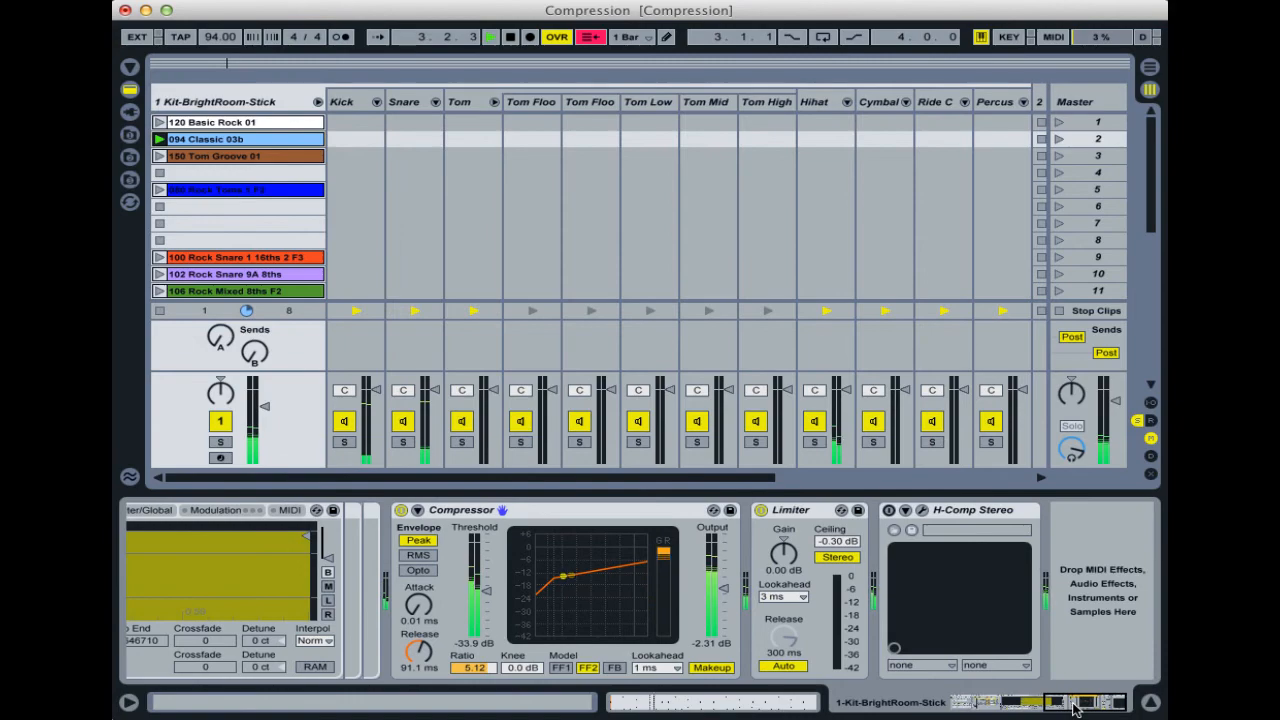
drag(1075, 705, 1052, 708)
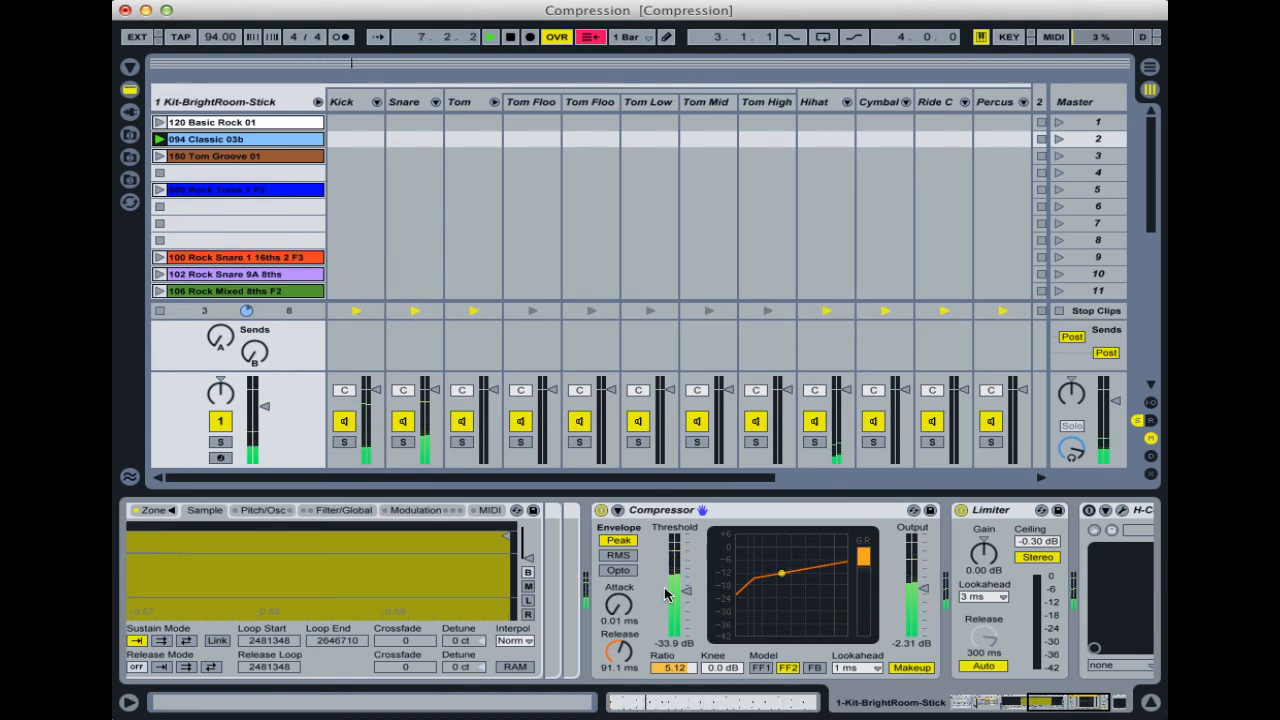
Restart playback and set the Compressor for the full kit to attack 1.52 ms and release 27.5 ms
key(space)
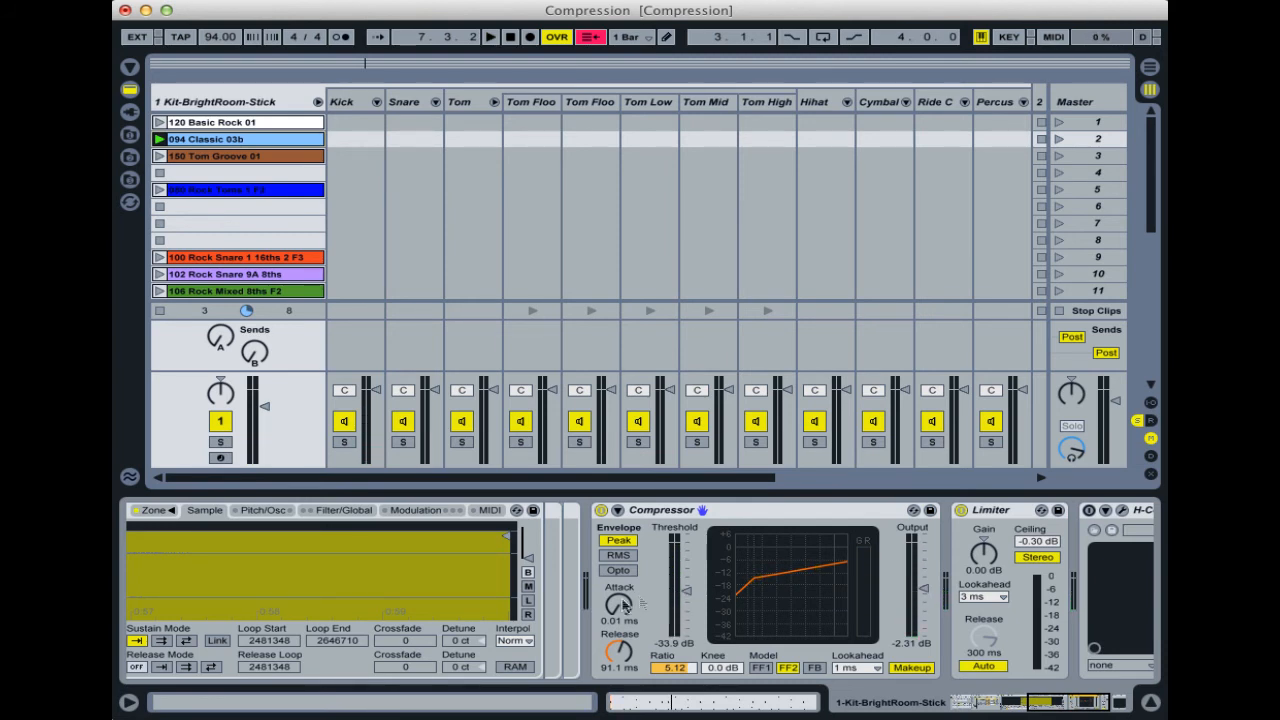
key(space)
drag(618, 652, 618, 660)
drag(626, 610, 626, 573)
drag(628, 668, 628, 671)
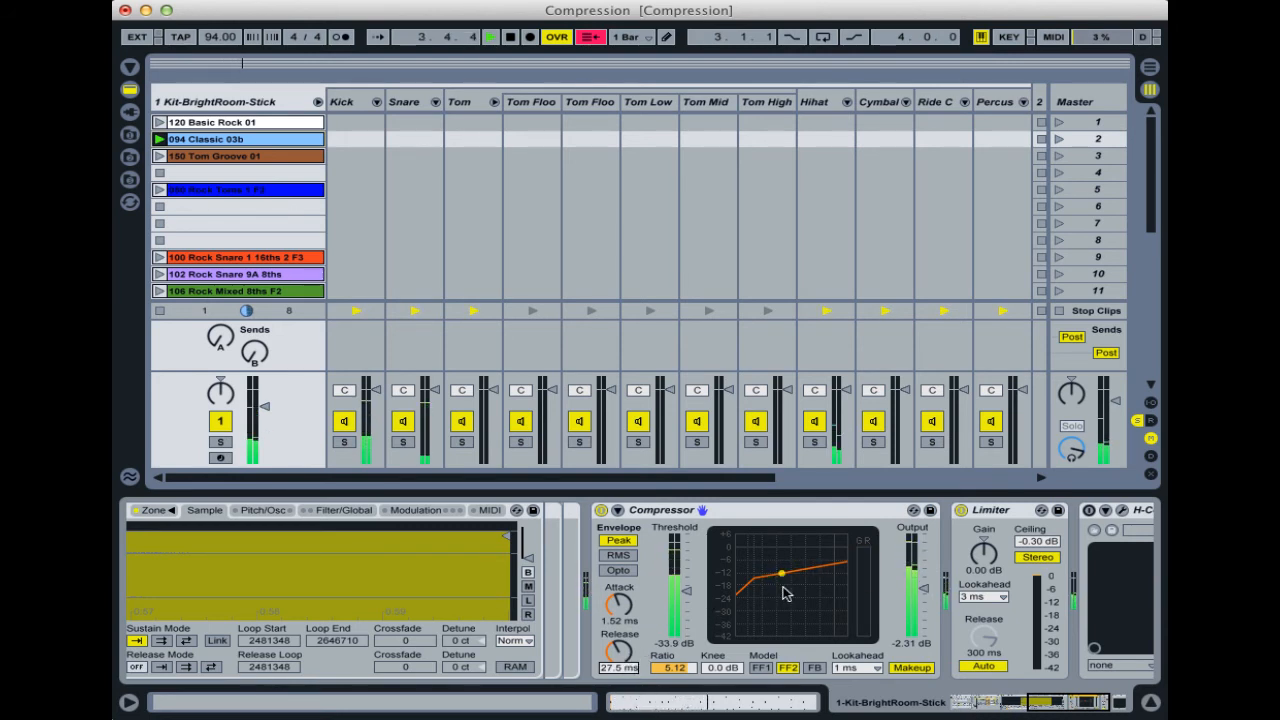
Solo the Hihat channel to hear its compression, unsolo it to hear the full kit and stop playback
click(815, 444)
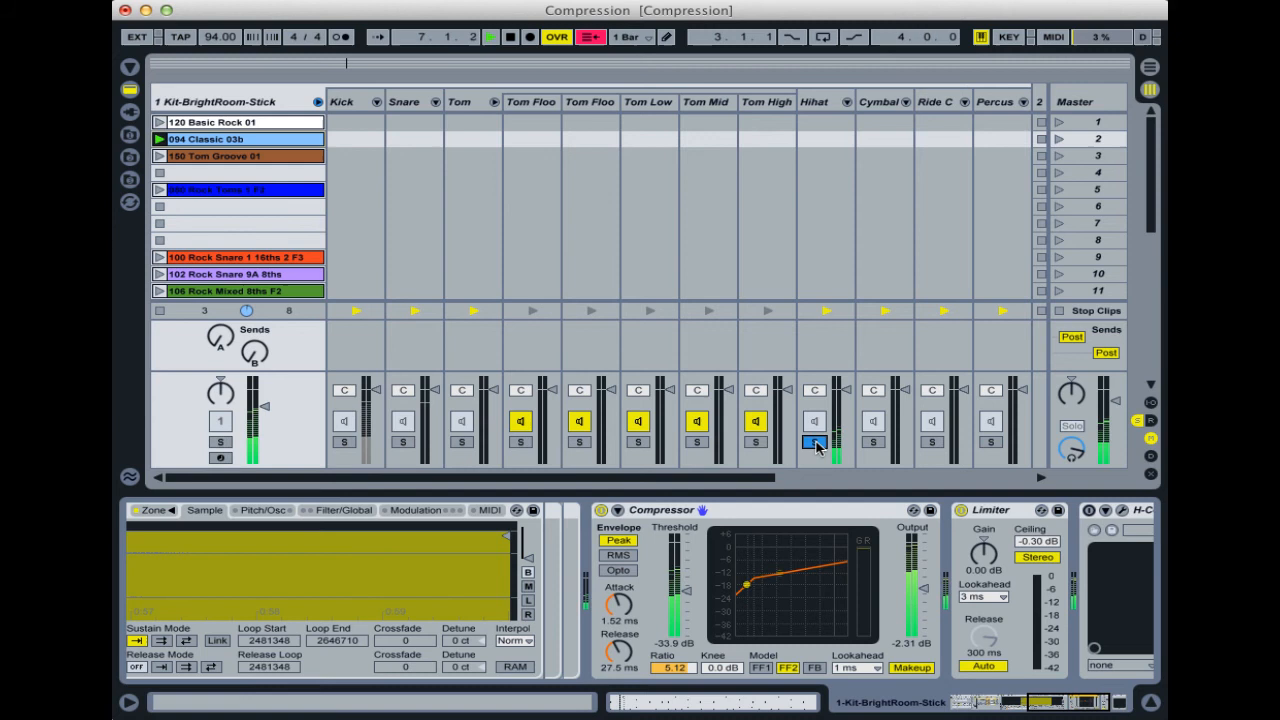
click(815, 444)
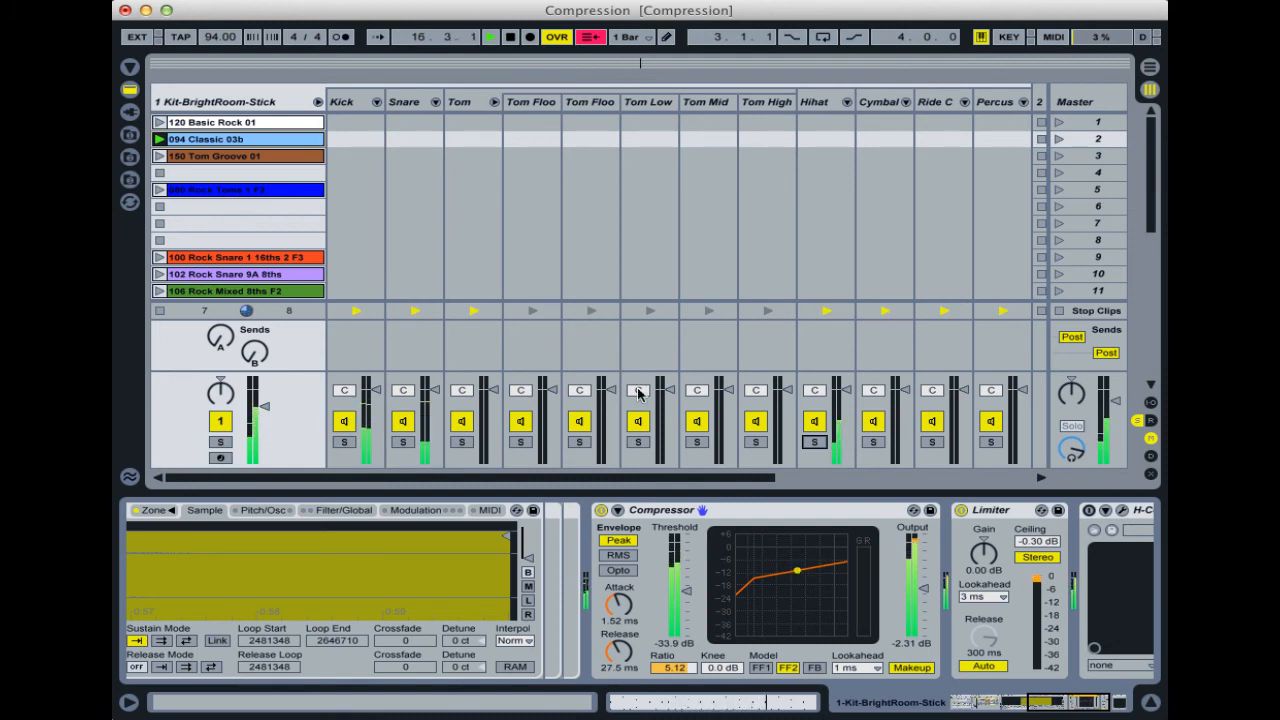
key(space)
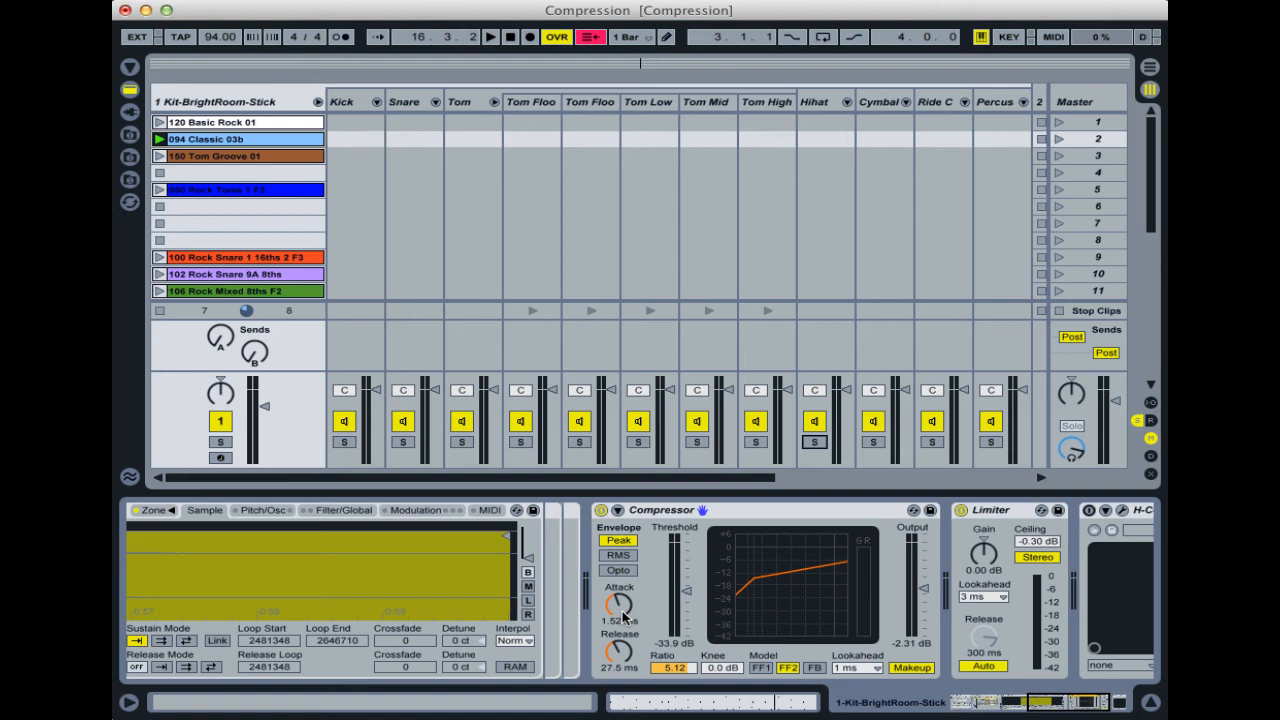
Play the blue Rock Toms clip through the full kit and lower the tempo to 80 BPM
click(158, 192)
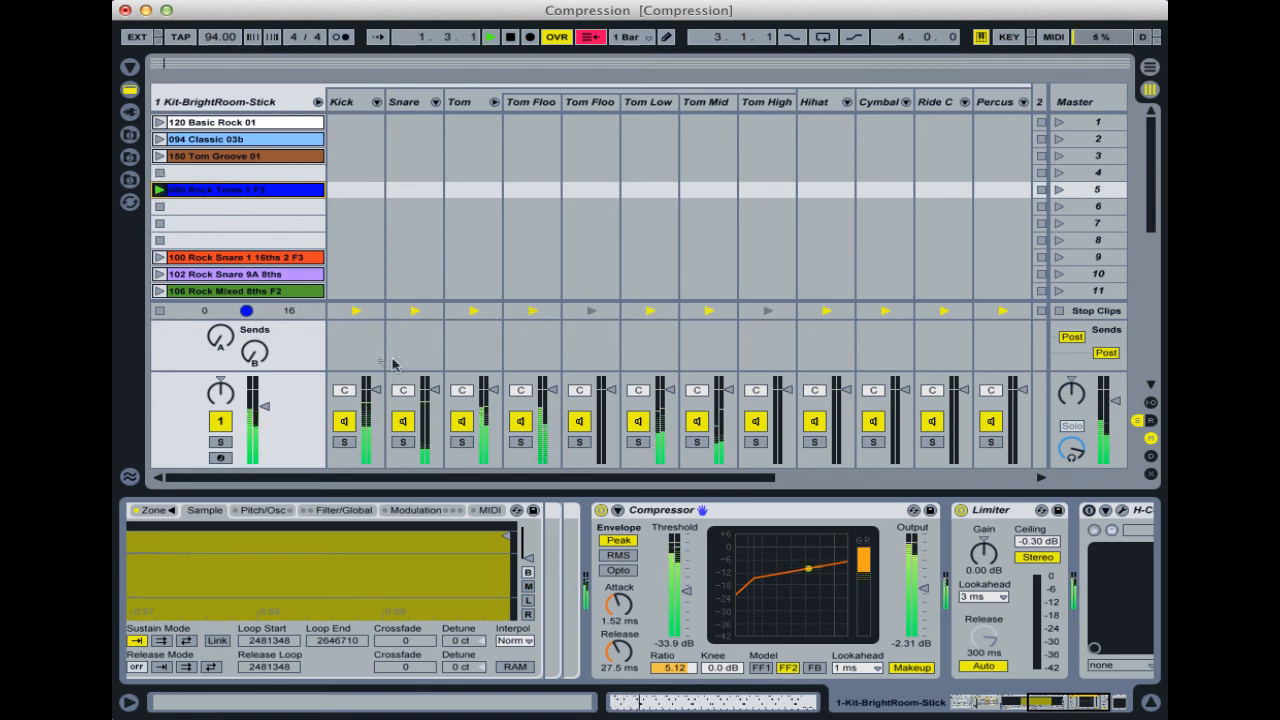
drag(226, 38, 226, 52)
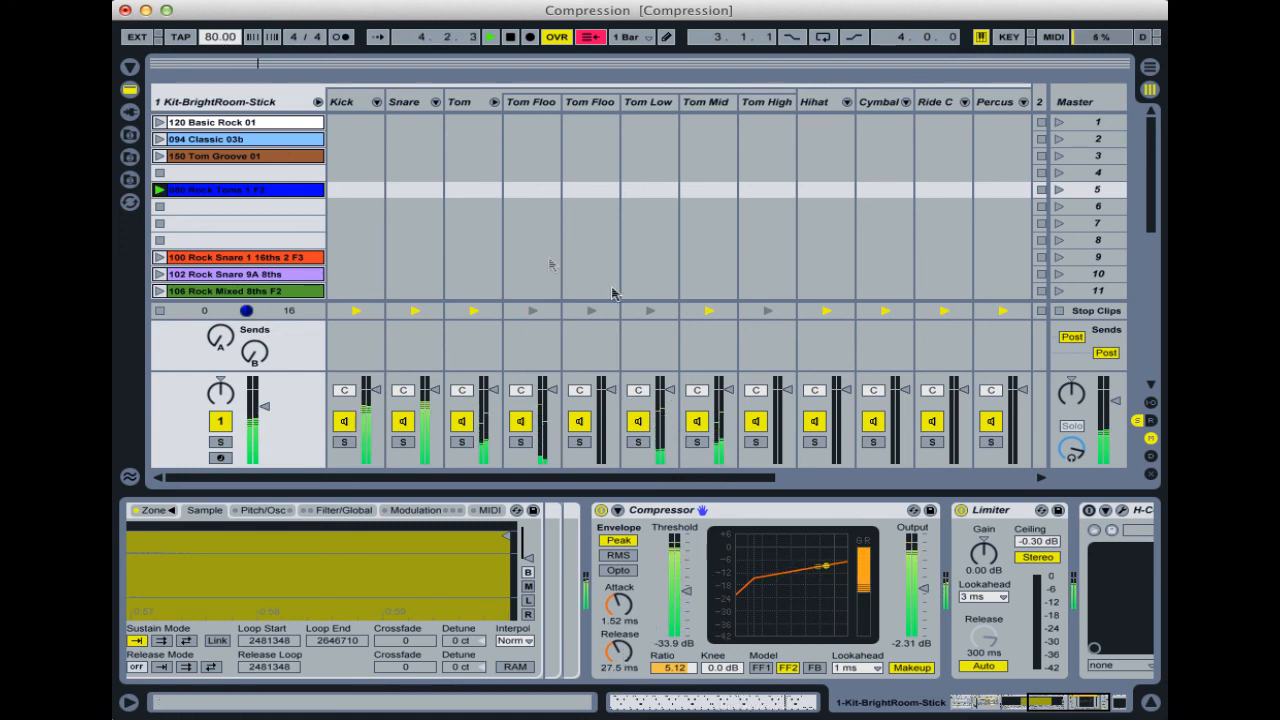
Fold the Tom sub-channels, set the full kit's Compressor to attack 3.16 ms and release 45.3 ms, and stop playback
click(494, 102)
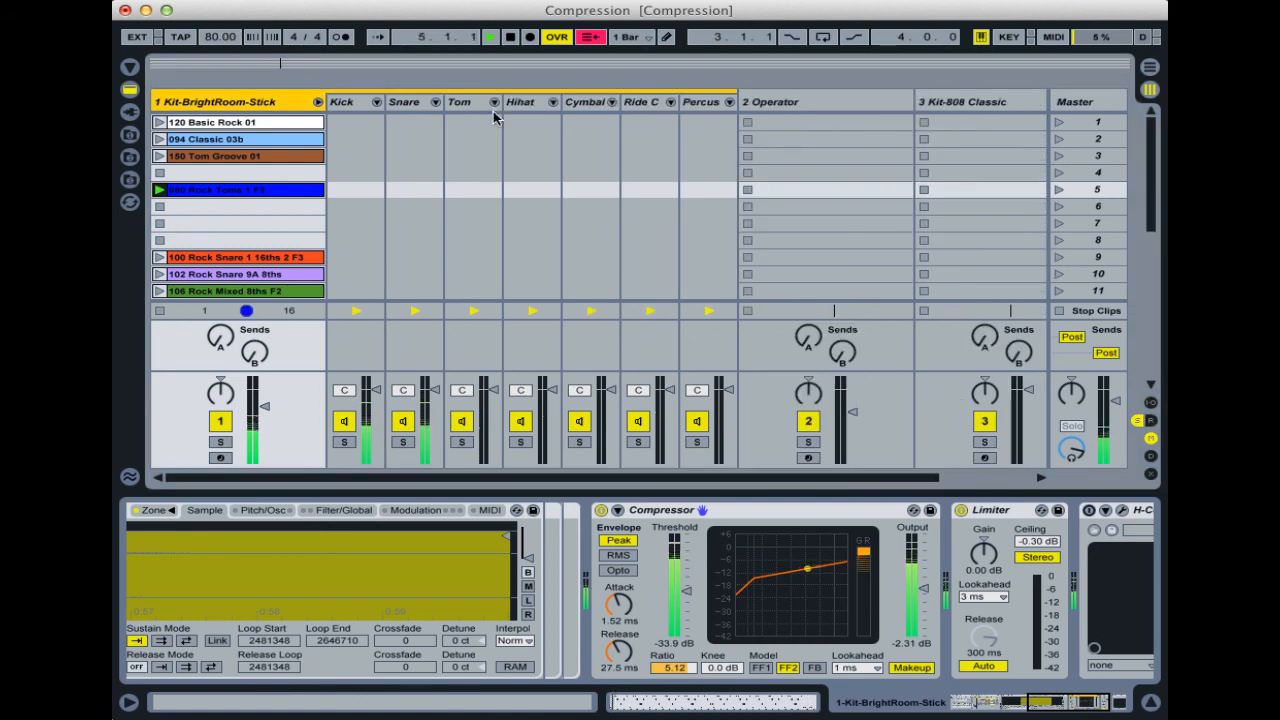
click(467, 103)
click(243, 104)
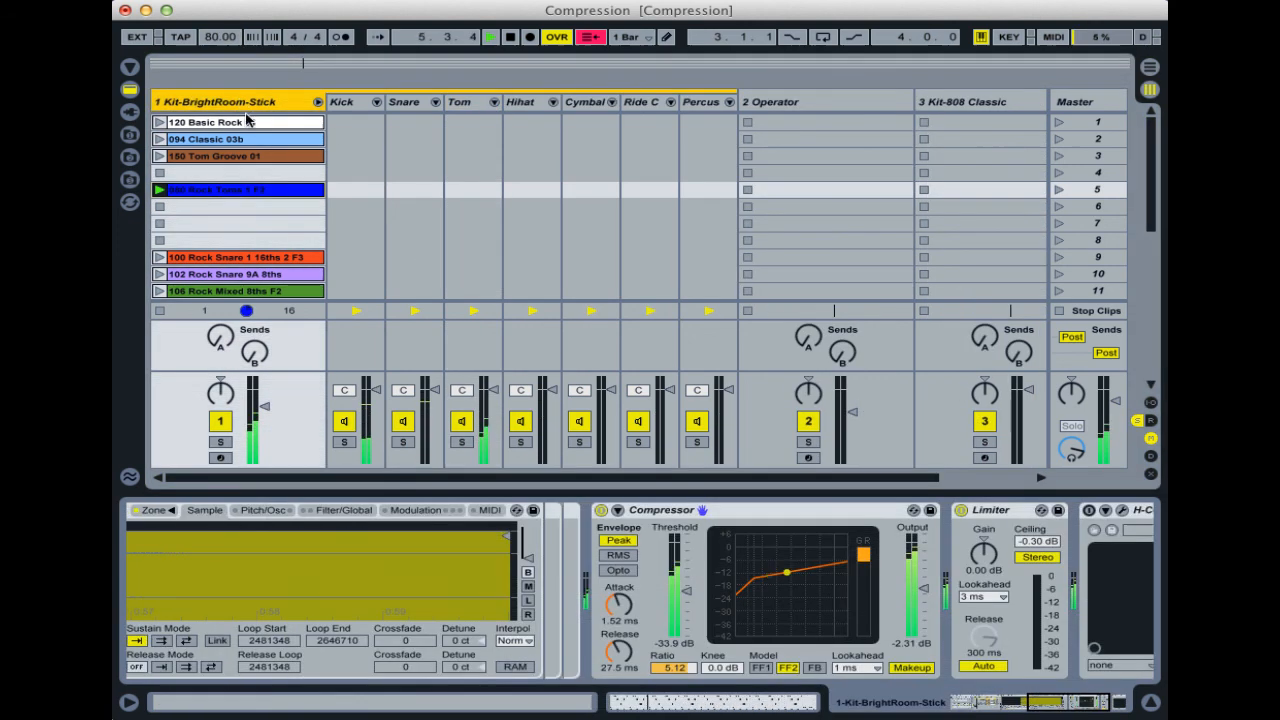
mouse_move(618, 653)
mouse_down()
mouse_move(617, 596)
mouse_move(618, 651)
mouse_up()
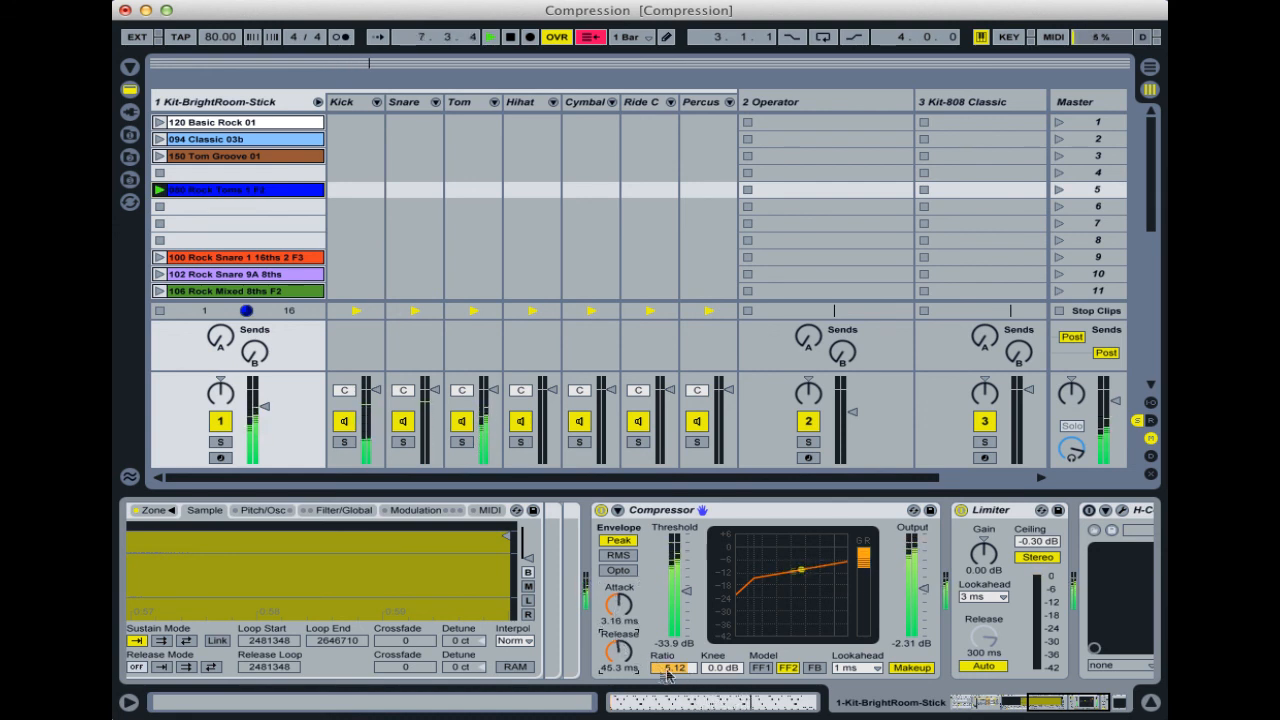
key(space)
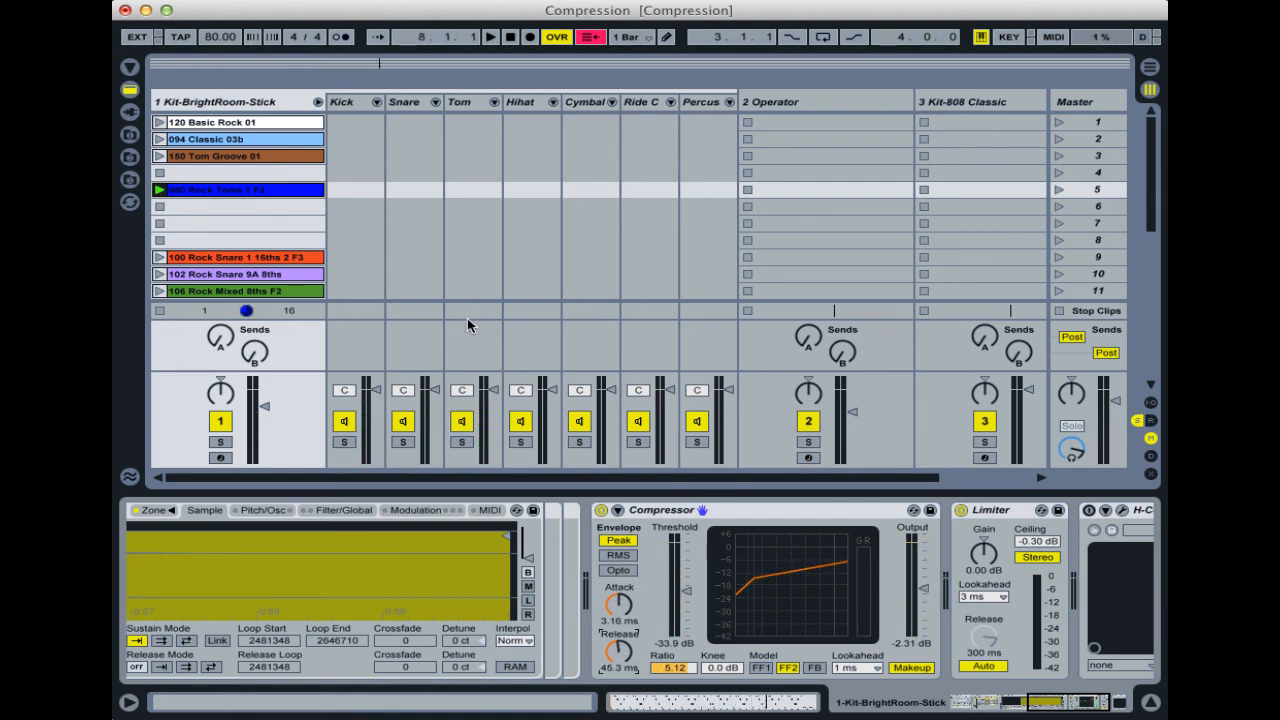
Check the Tom channel's own device chain and return to the devices of the 1 Kit-BrightRoom-Stick track
click(468, 102)
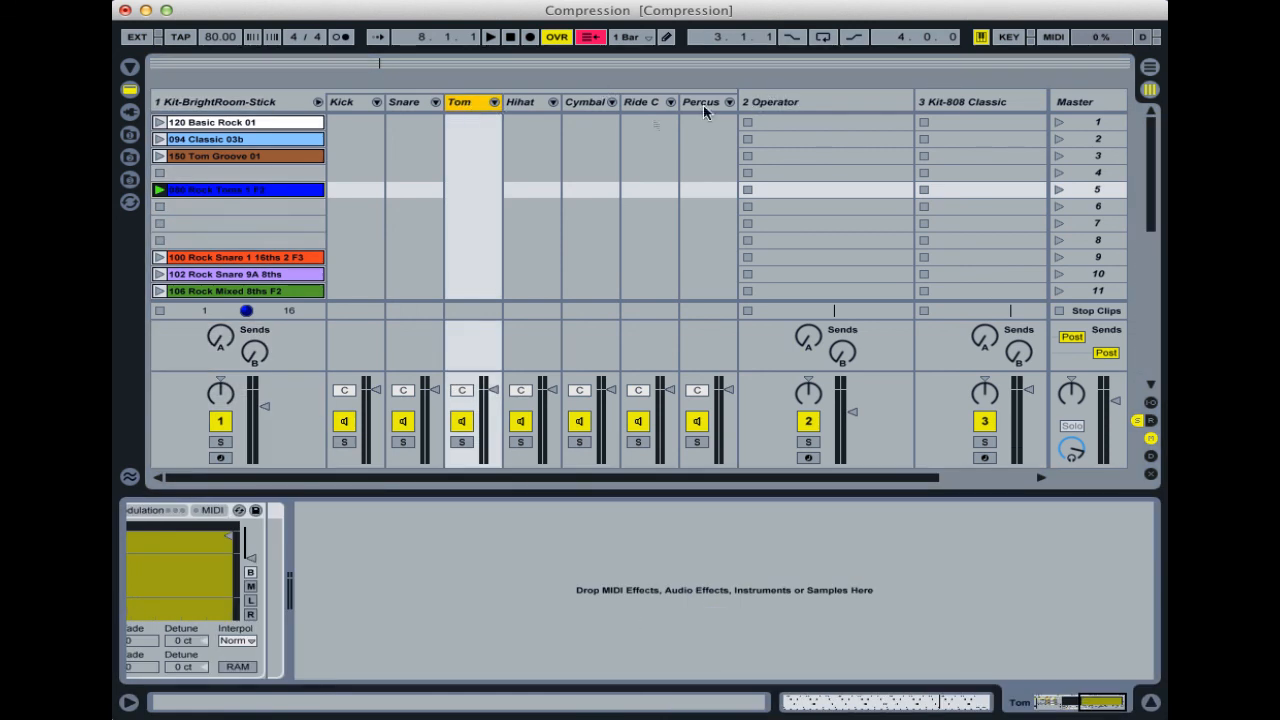
click(280, 102)
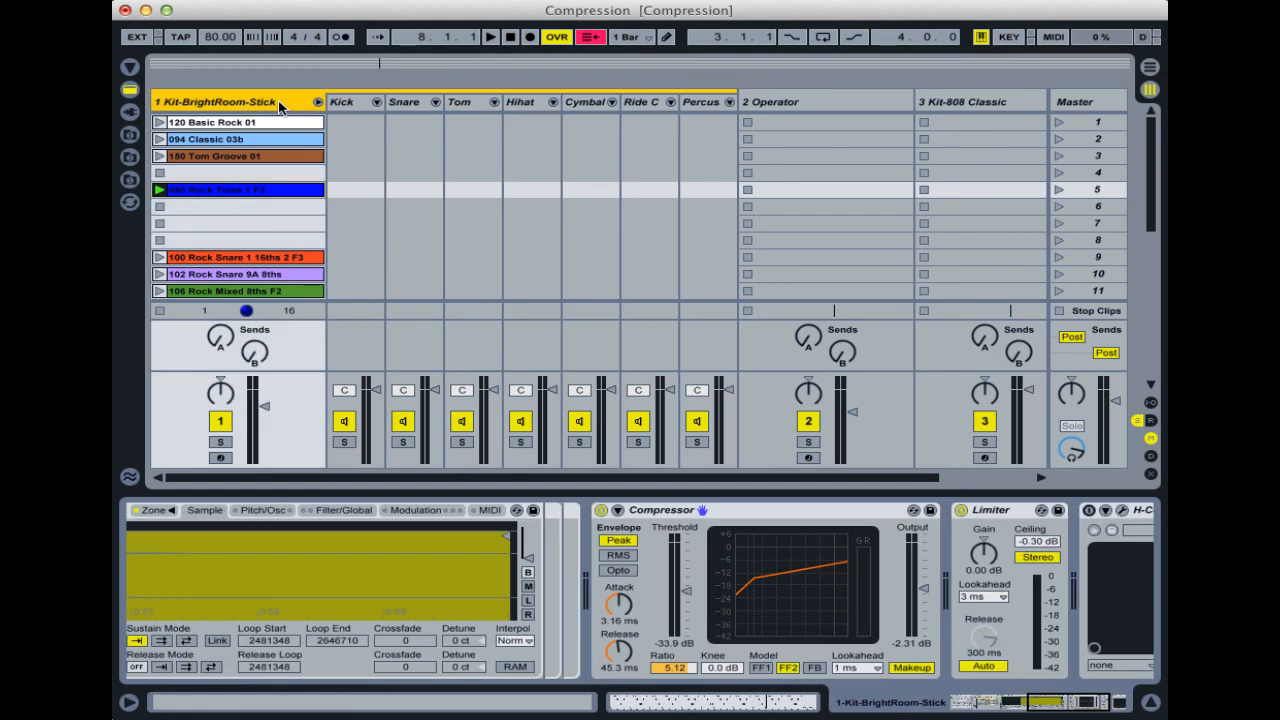